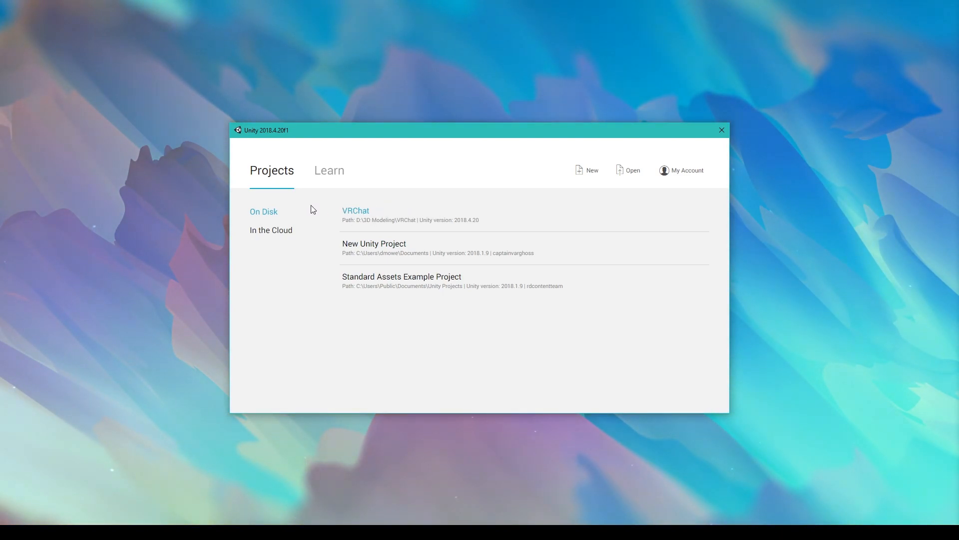
Create a new 3D project named "Avatars 3.0 Tutorial" in the VRChat3 folder path under D:\3D Modeling\VRChat.
click(584, 173)
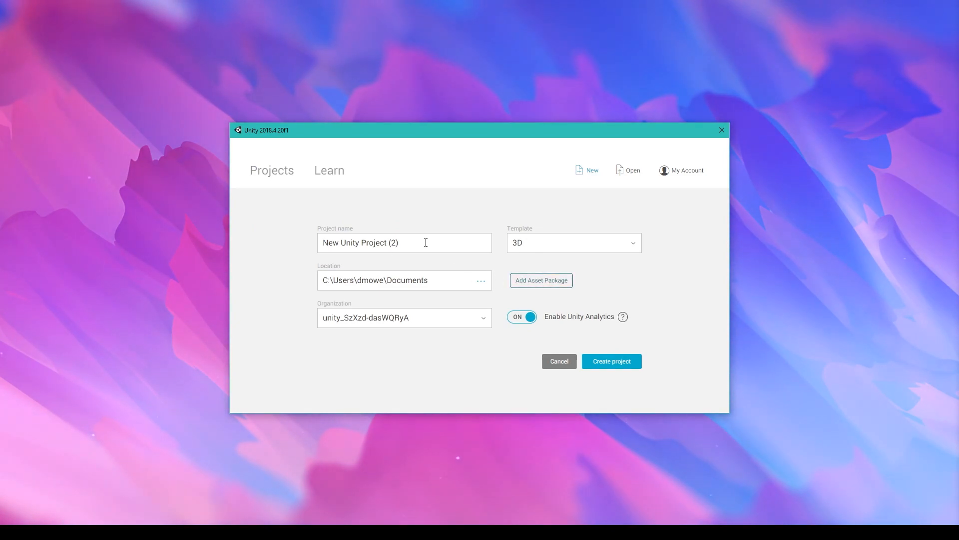
click(435, 249)
key(BackSpace)
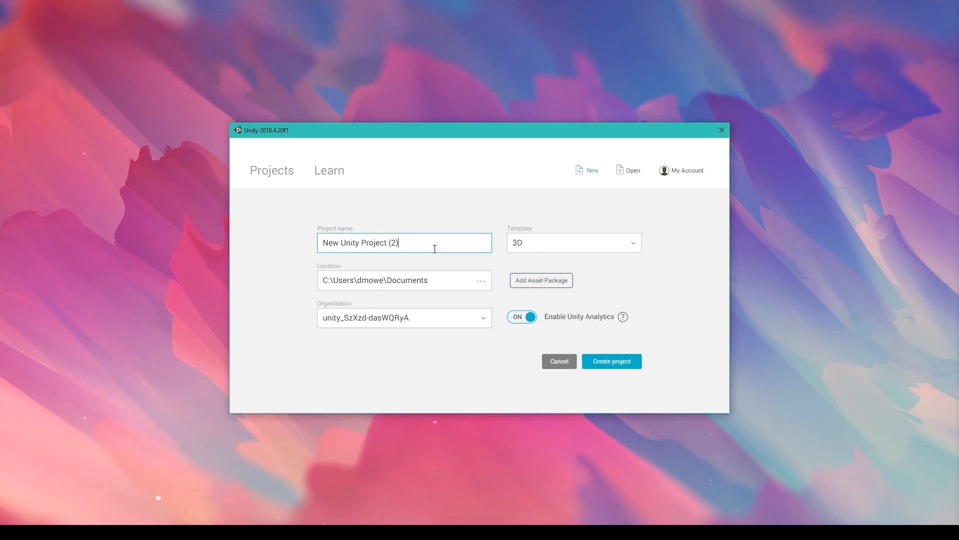
key(BackSpace)
key(BackSpace)
key(BackSpace)
key(BackSpace)
key(BackSpace)
key(BackSpace)
key(BackSpace)
key(BackSpace)
key(BackSpace)
key(BackSpace)
key(BackSpace)
key(BackSpace)
key(BackSpace)
key(BackSpace)
key(BackSpace)
key(BackSpace)
key(BackSpace)
key(BackSpace)
key(BackSpace)
key(BackSpace)
text(Avatars )
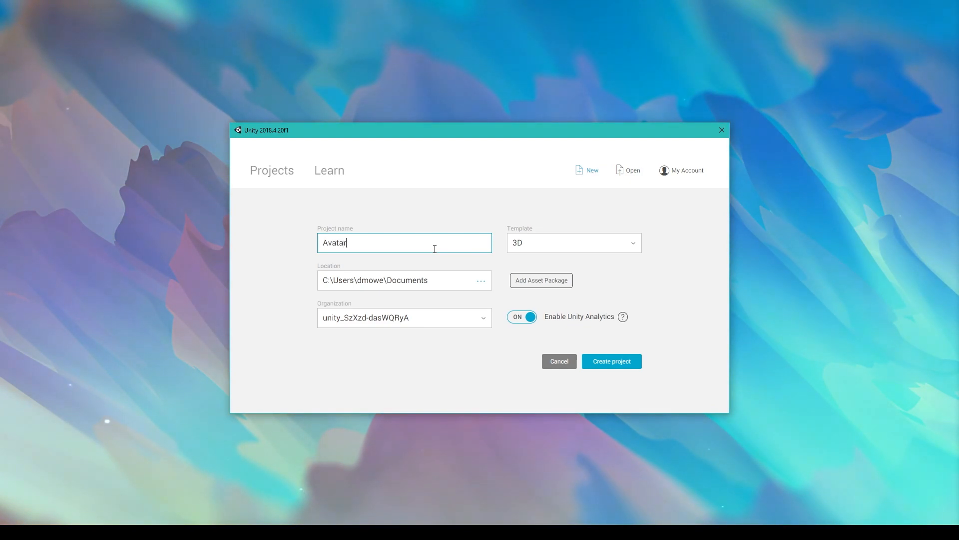
text(3.0 Tutorial)
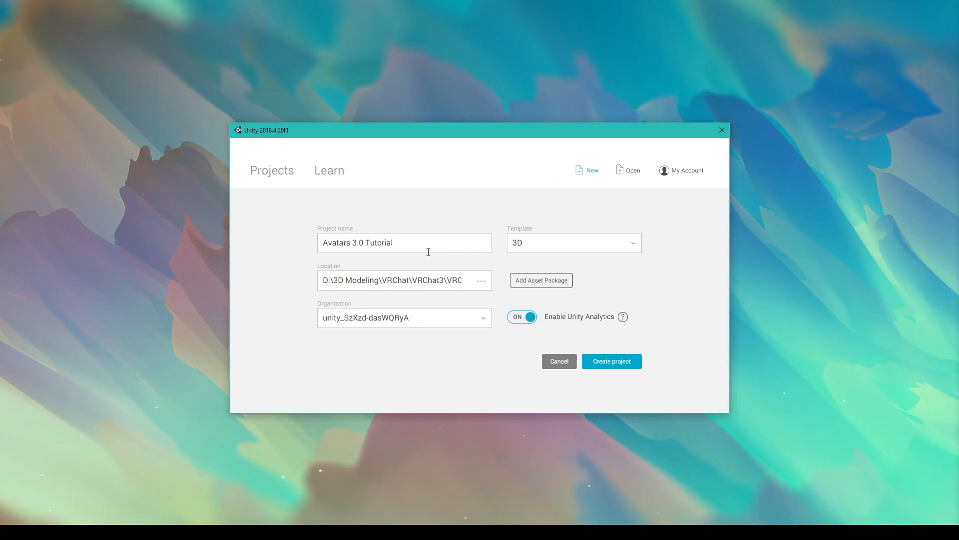
click(610, 370)
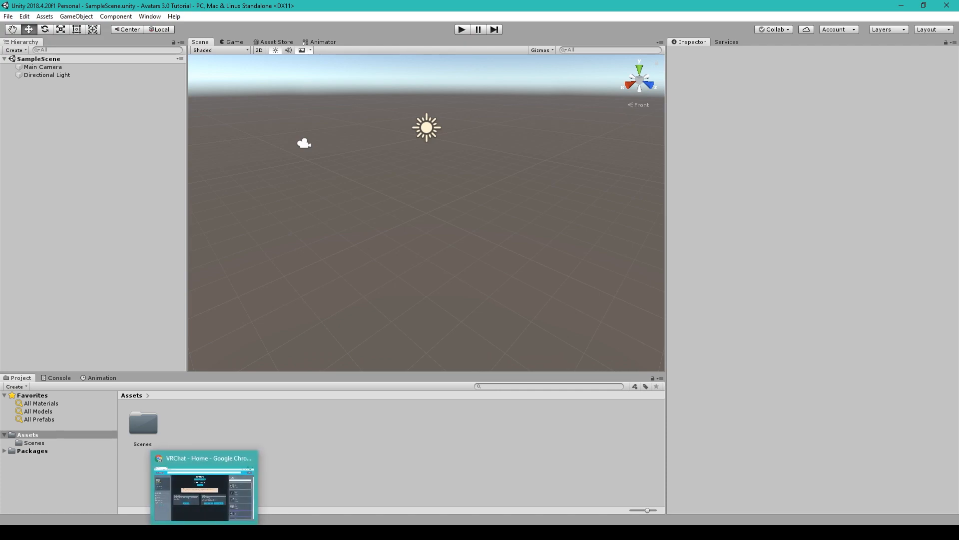
Switch to Chrome, download VRChat SDK3 - Avatars, and import the complete package into the Unity project.
click(210, 487)
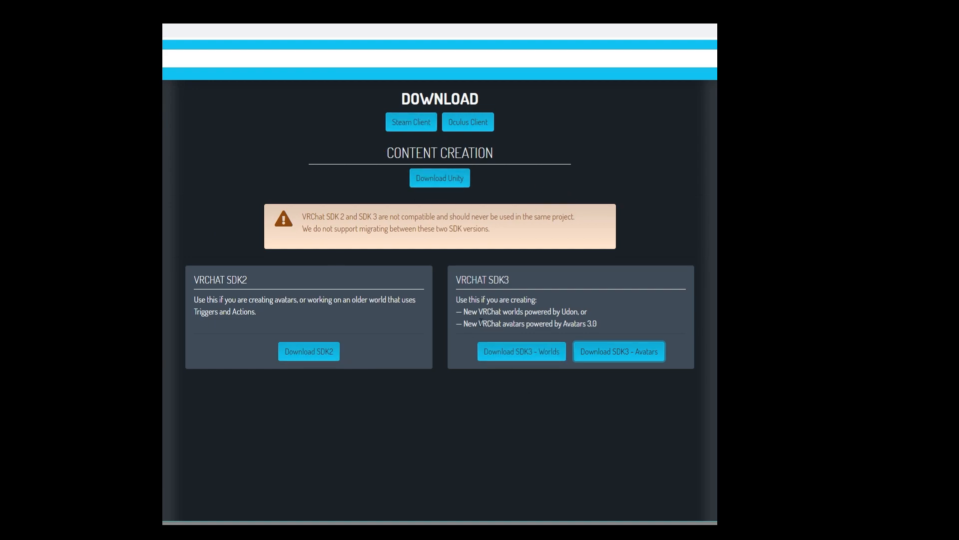
click(617, 356)
click(621, 360)
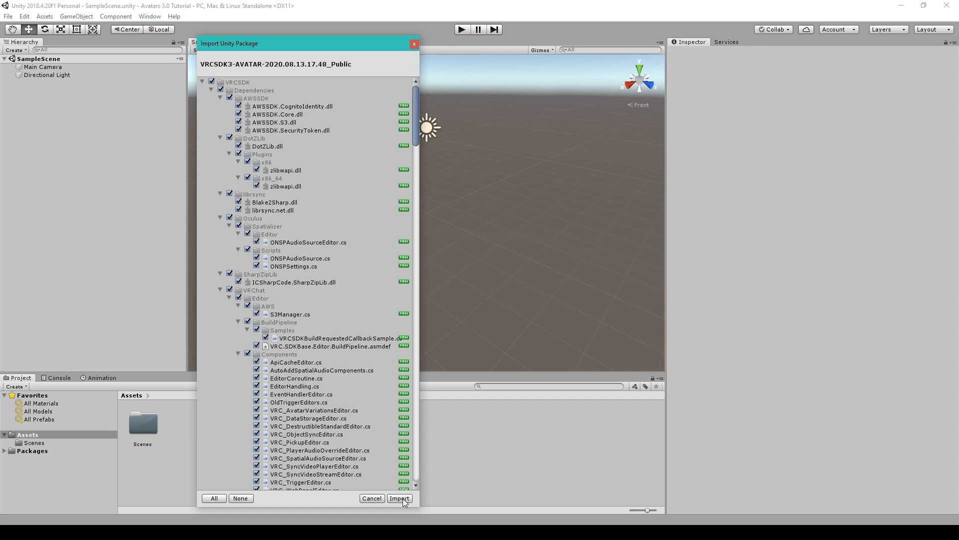
click(403, 498)
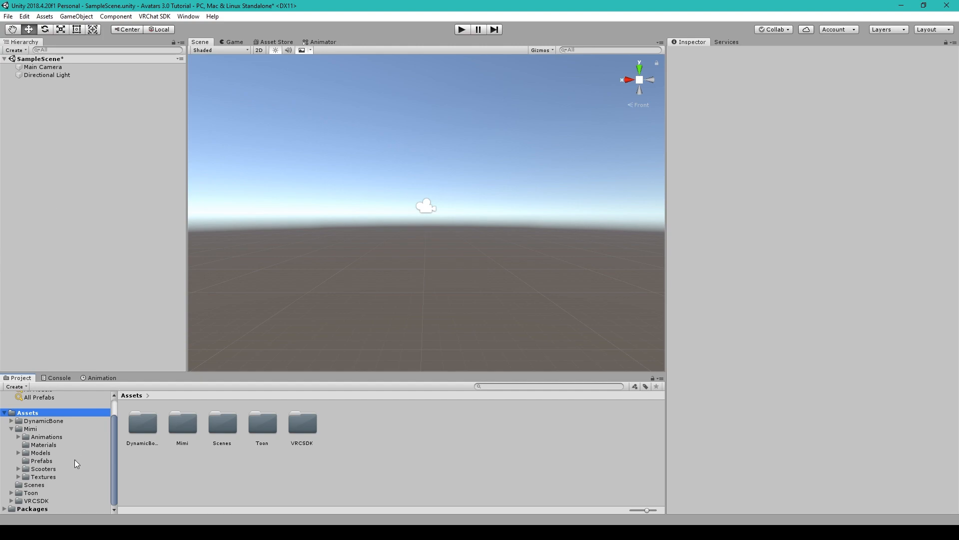
Add the Eimear prefab from Mimi's Prefabs folder to SampleScene, and return to the Mimi folder.
click(29, 460)
drag(143, 424, 100, 160)
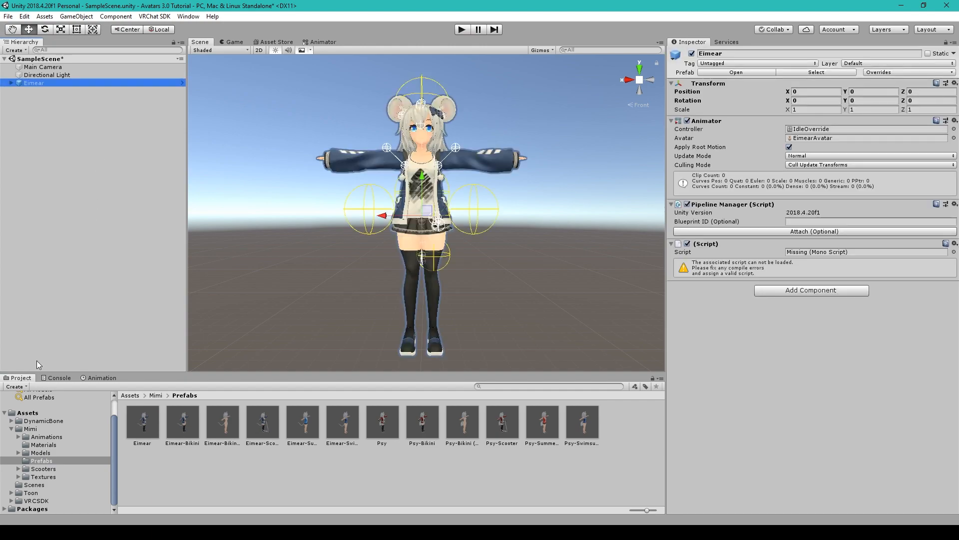
click(20, 427)
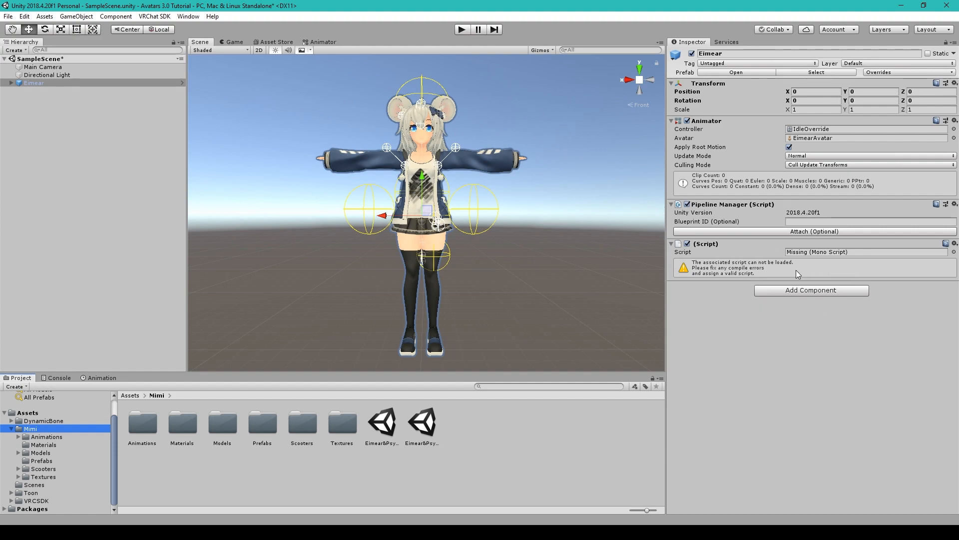
Remove the missing script component and the old Pipeline Manager component from the Eimear avatar.
click(954, 244)
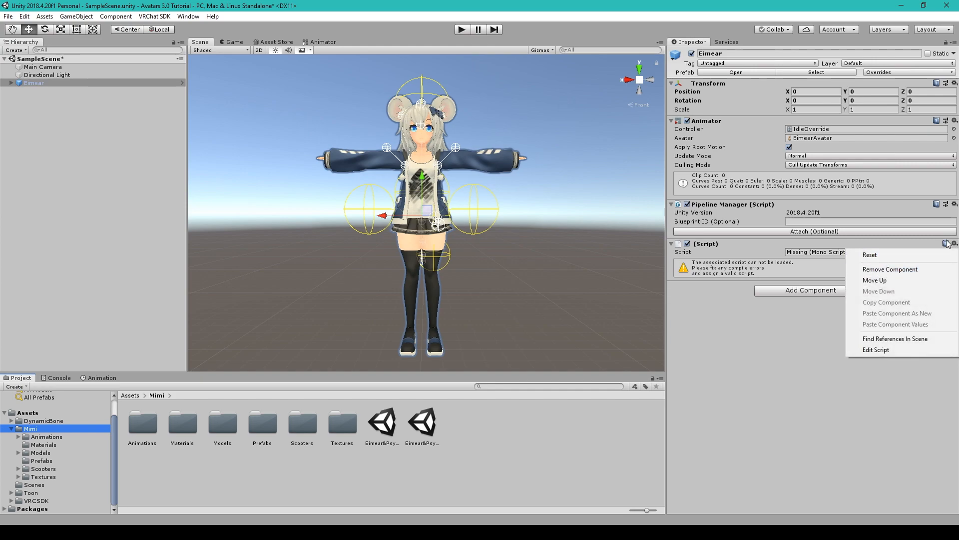
click(893, 272)
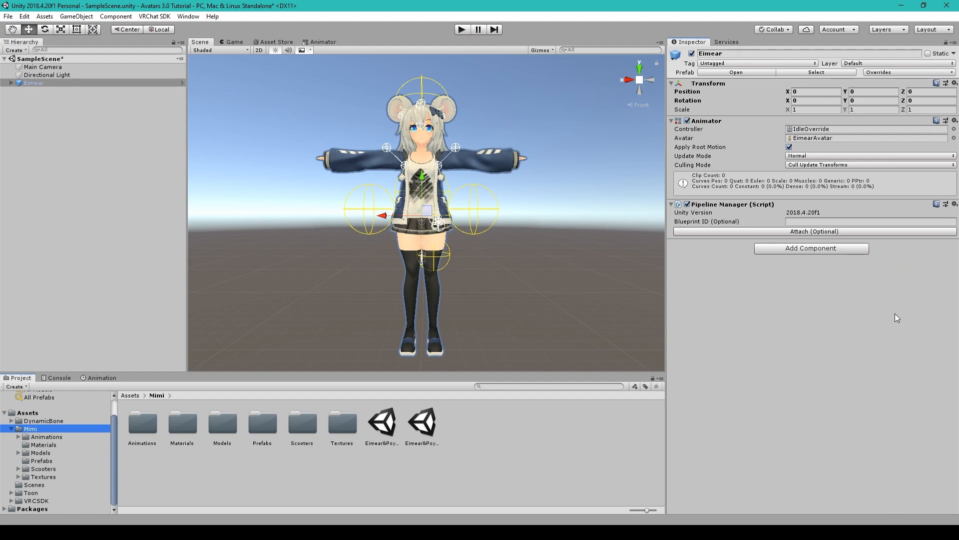
click(954, 204)
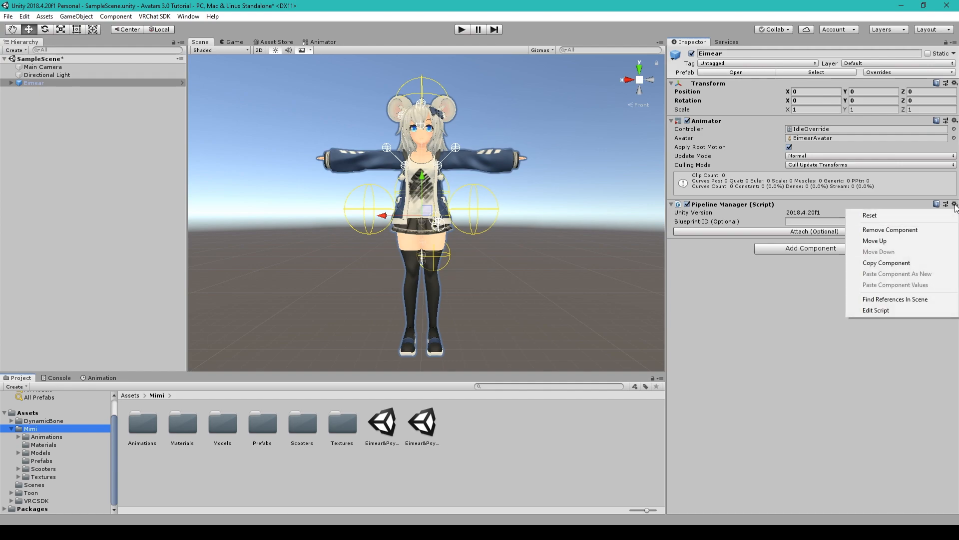
click(907, 230)
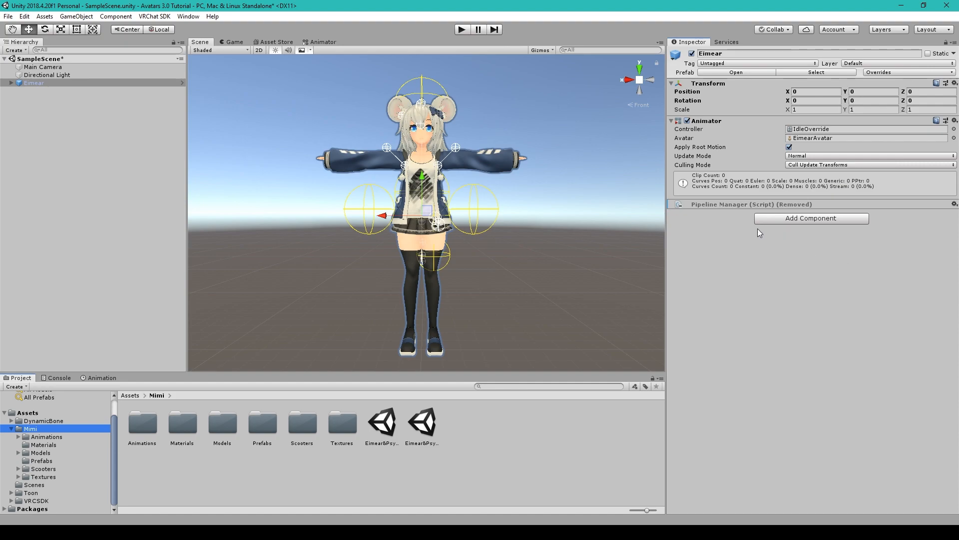
Add a VRC Avatar Descriptor component to Eimear and set the Animator's controller to None.
click(780, 223)
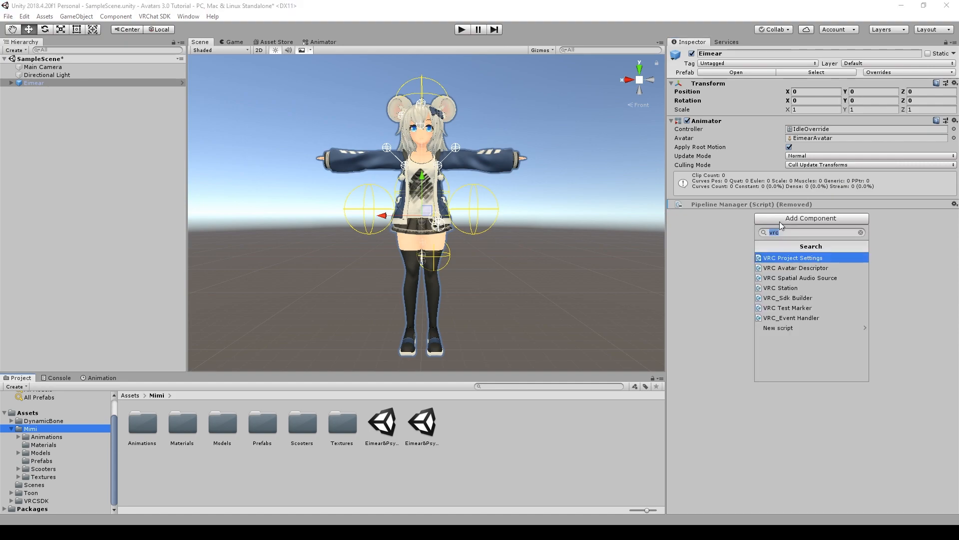
click(795, 268)
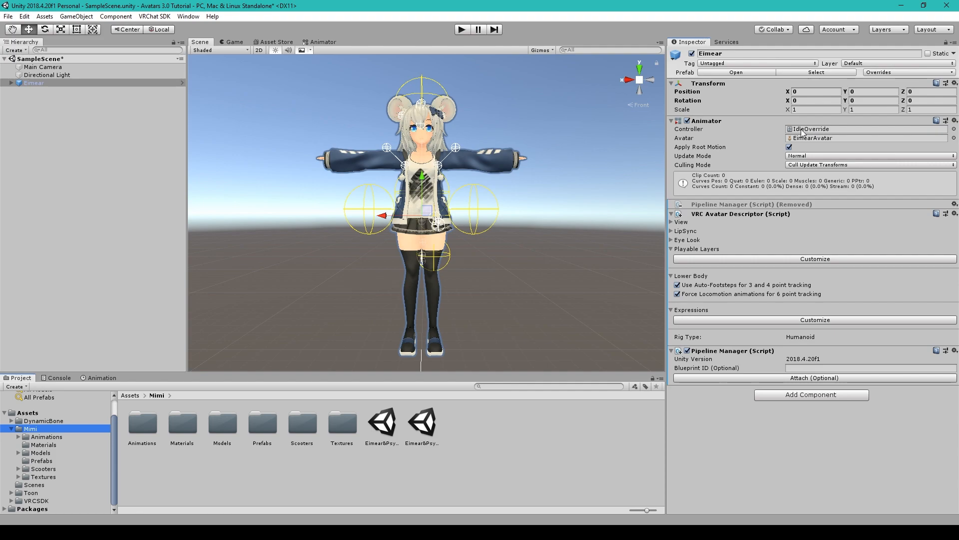
click(954, 129)
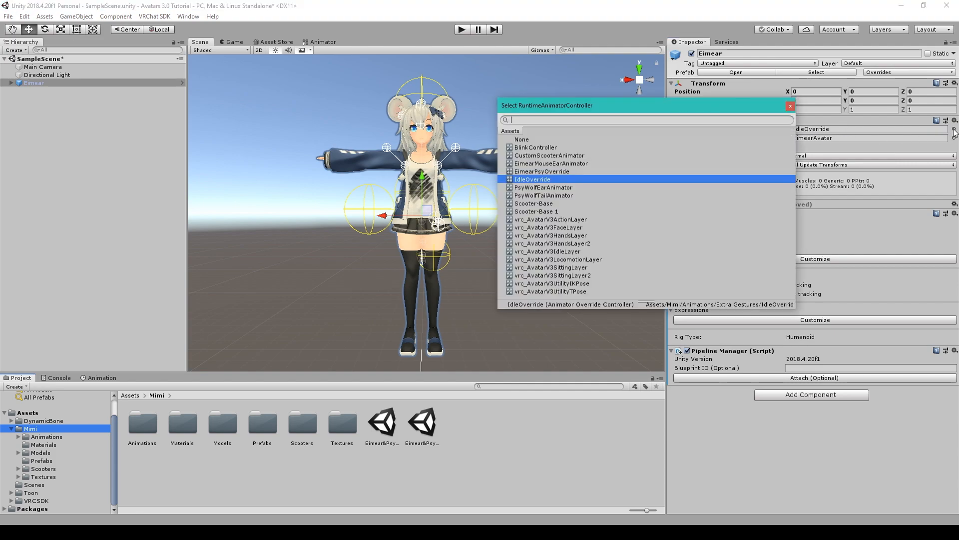
click(525, 140)
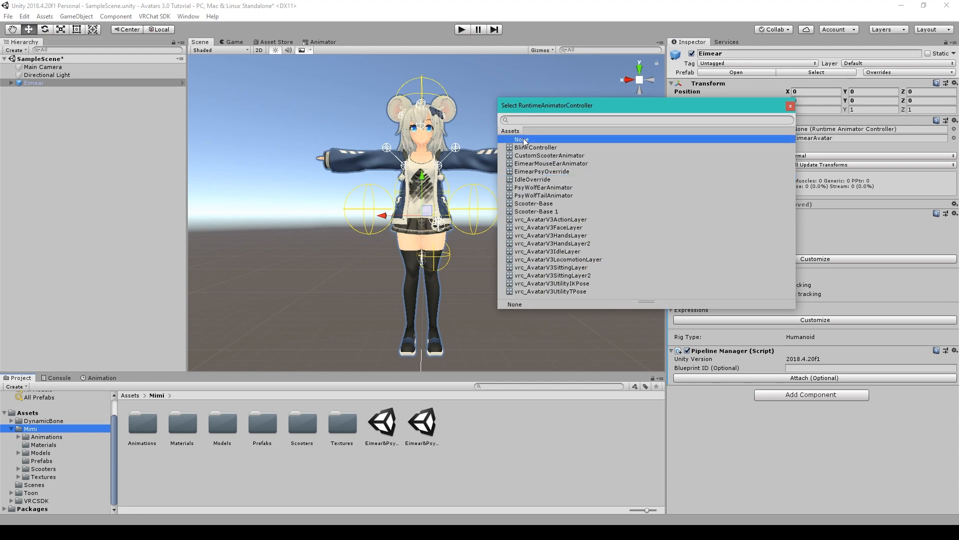
click(790, 106)
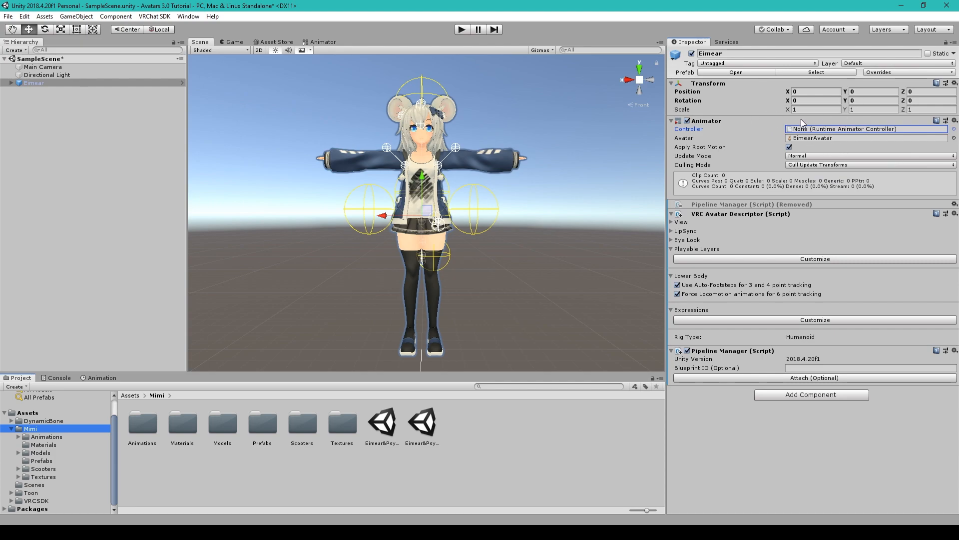
Start editing the descriptor's view position and lower it to Eimear's eye level, at Y about 1.07.
click(675, 223)
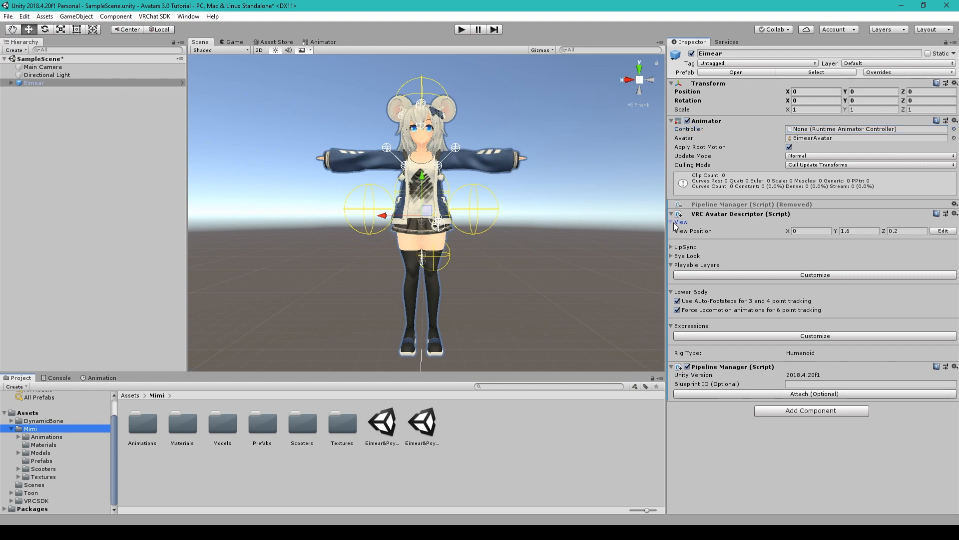
click(673, 250)
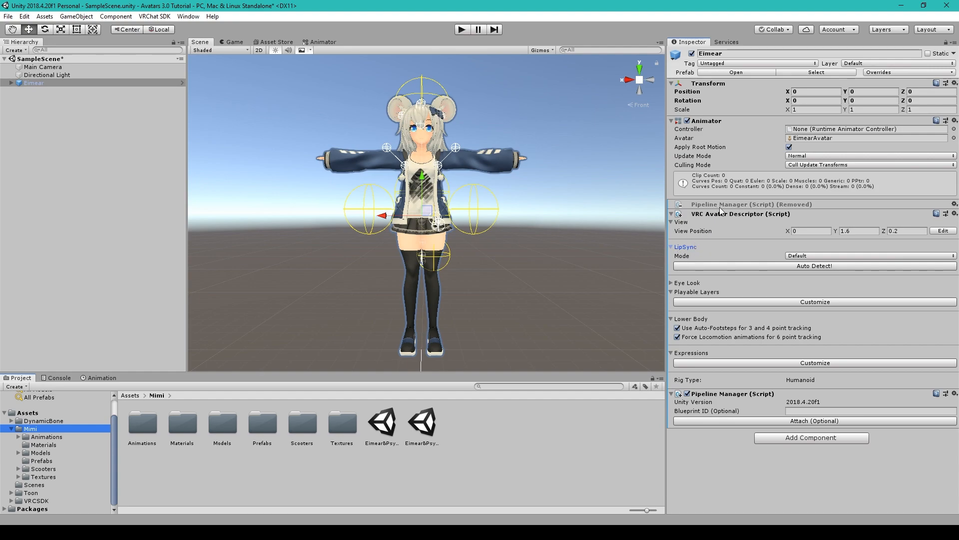
scroll(502, 129, down, 4)
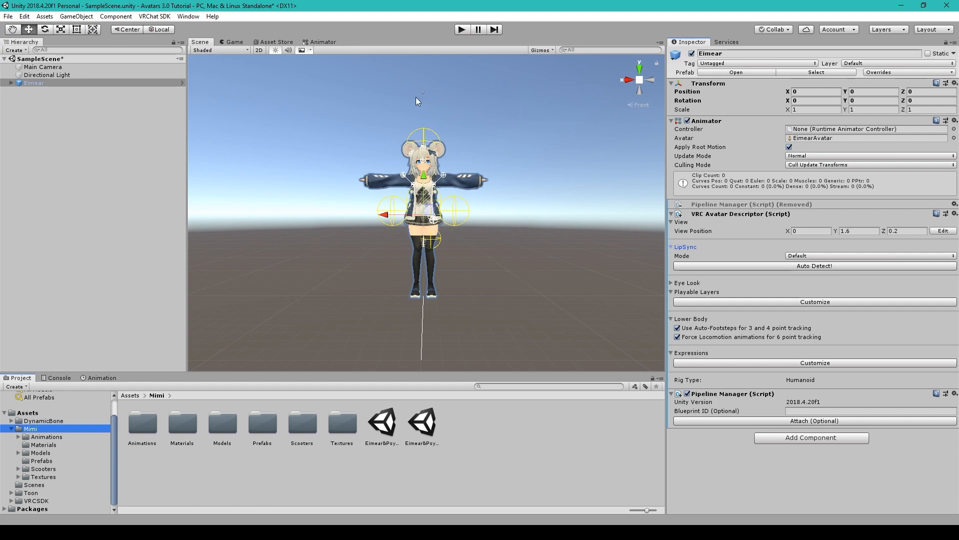
click(943, 232)
drag(422, 59, 432, 130)
scroll(585, 149, up, 5)
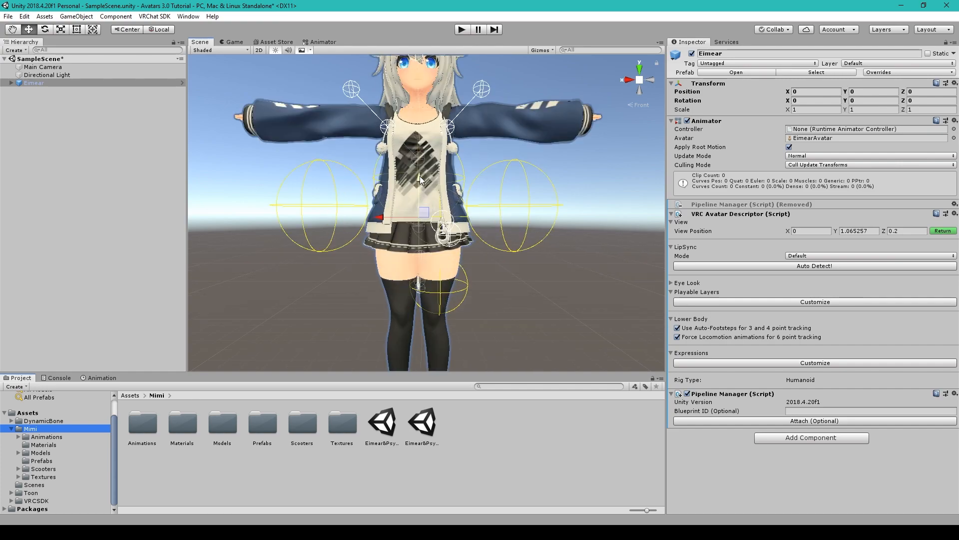
middle_drag(584, 149, 611, 232)
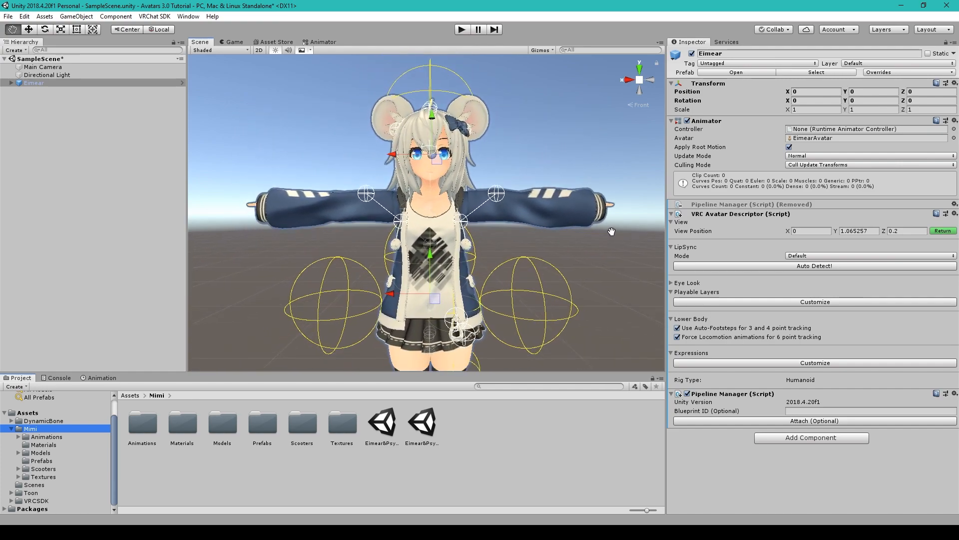
Refine the view position from the side and front to Y about 1.10 and Z about 0.03, and finish editing it.
click(628, 79)
middle_drag(586, 252, 529, 257)
drag(515, 184, 428, 135)
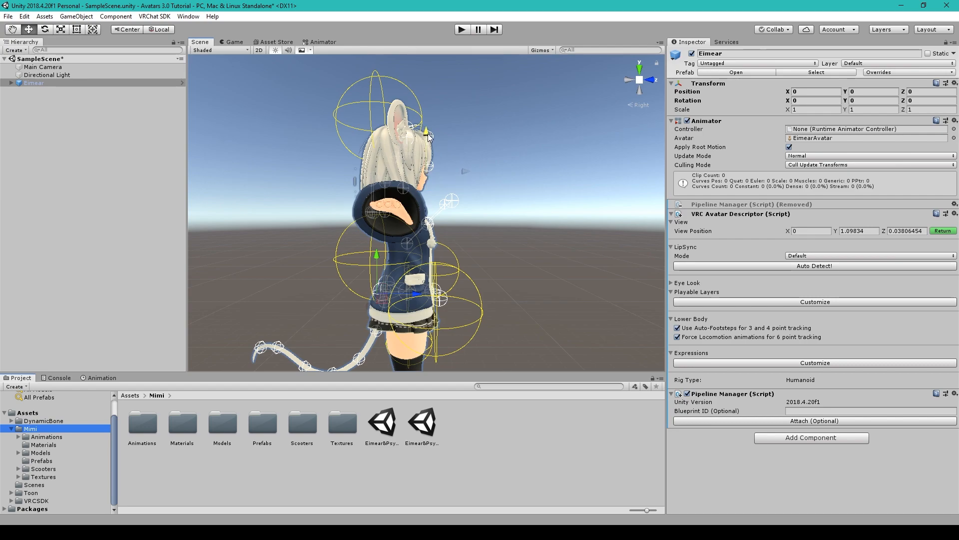
drag(467, 173, 466, 171)
click(651, 81)
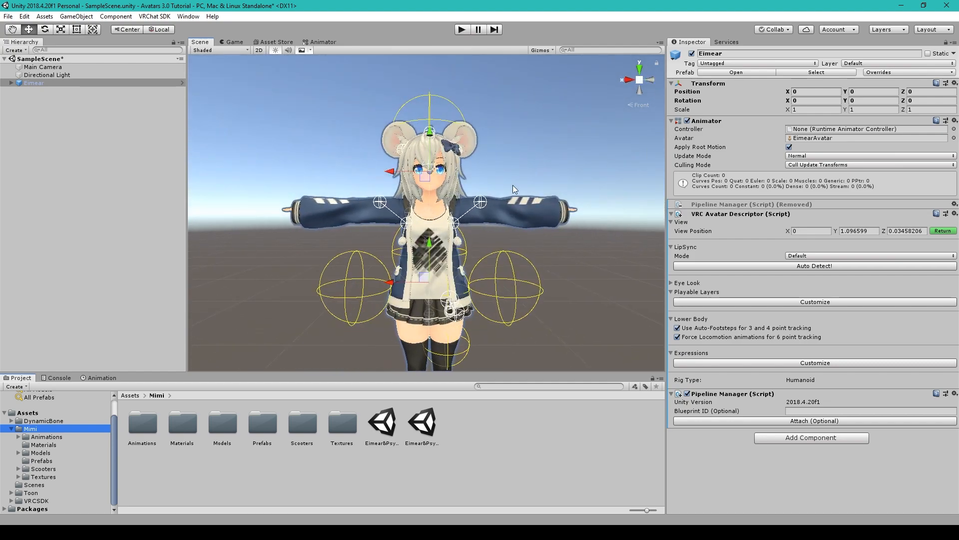
click(627, 81)
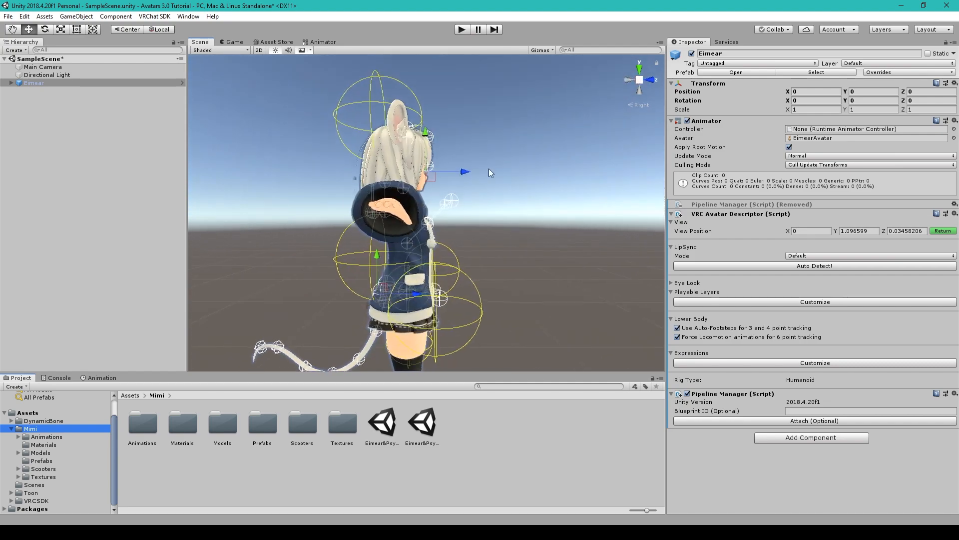
click(650, 80)
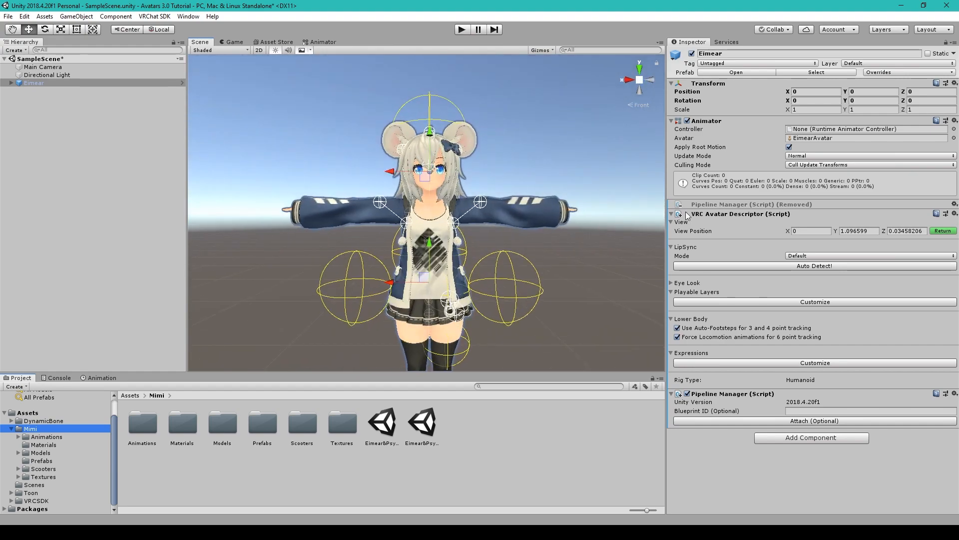
click(940, 230)
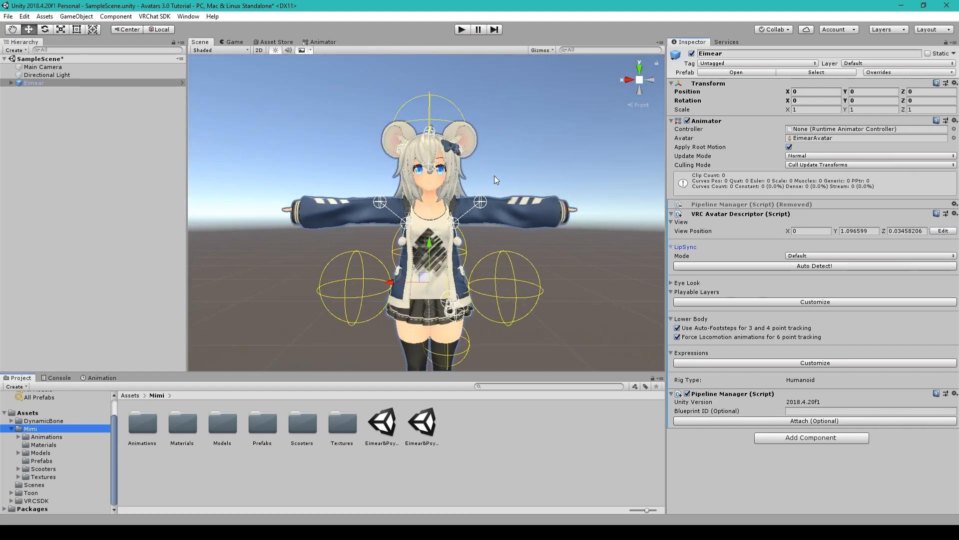
click(672, 221)
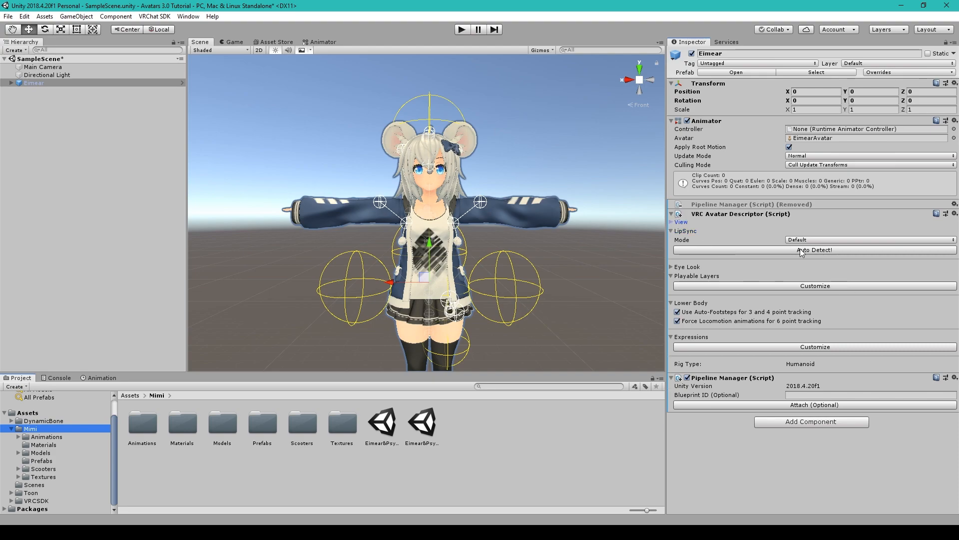
Set the LipSync mode to Viseme Blend Shape and assign Eimear's Body mesh as the face mesh.
click(804, 240)
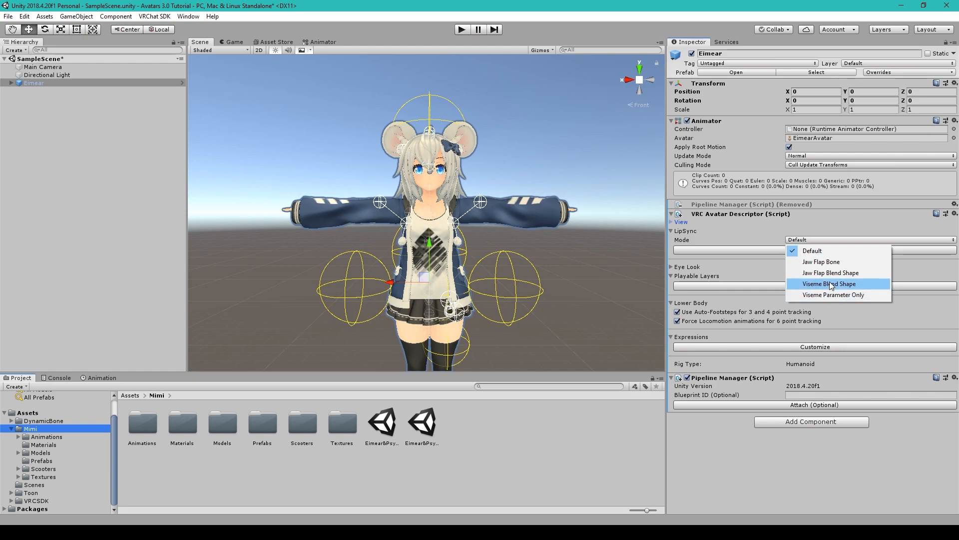
click(797, 284)
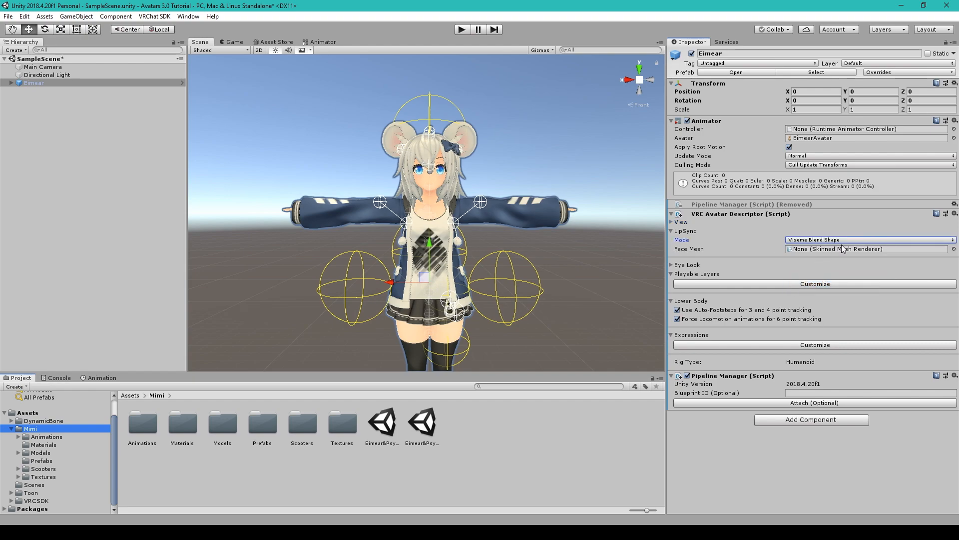
click(11, 82)
drag(38, 103, 811, 252)
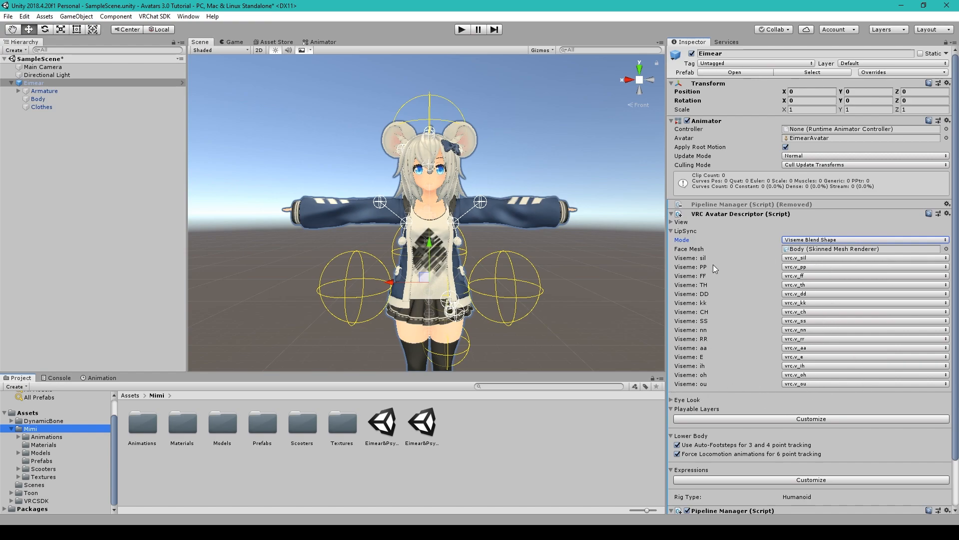
click(670, 230)
Enable Eye Look in Eimear's VRC Avatar Descriptor and show its eye settings.
click(673, 240)
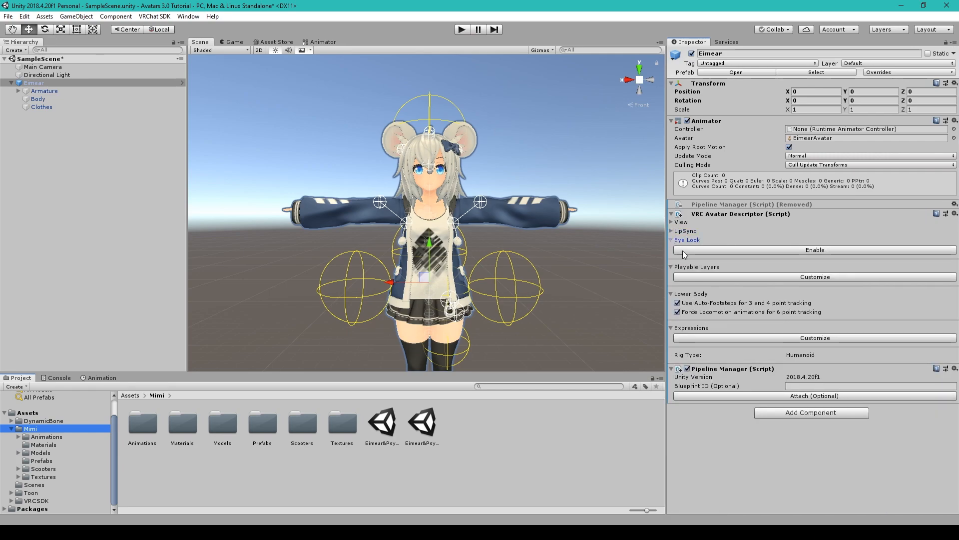
click(775, 249)
scroll(782, 331, down, 2)
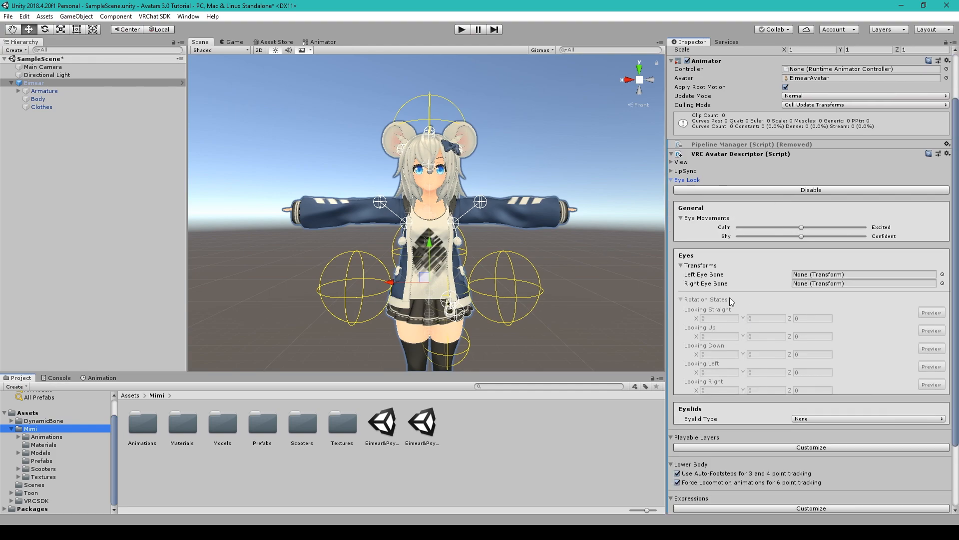
Expand Eimear's armature down to the Head and assign LeftEye and RightEye as the left and right eye bones.
click(19, 92)
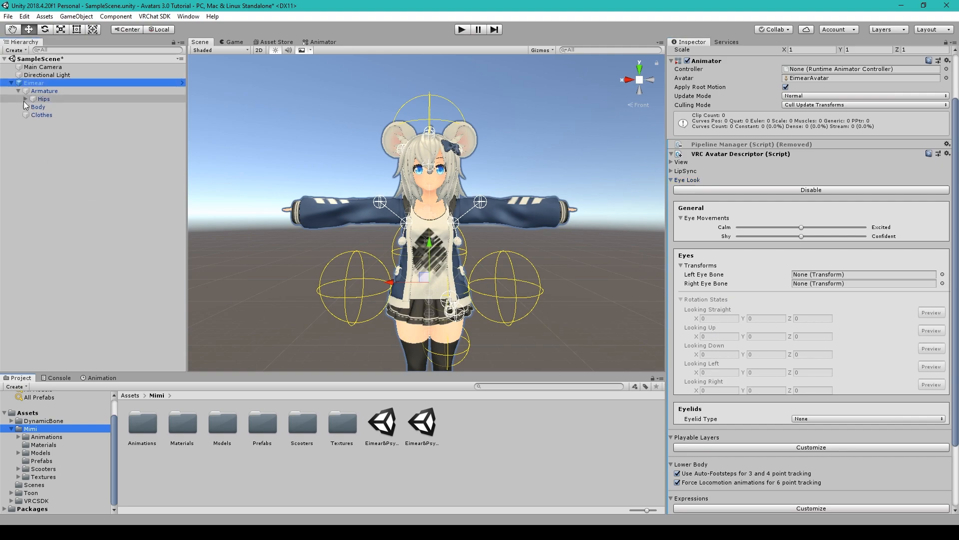
click(25, 100)
click(33, 123)
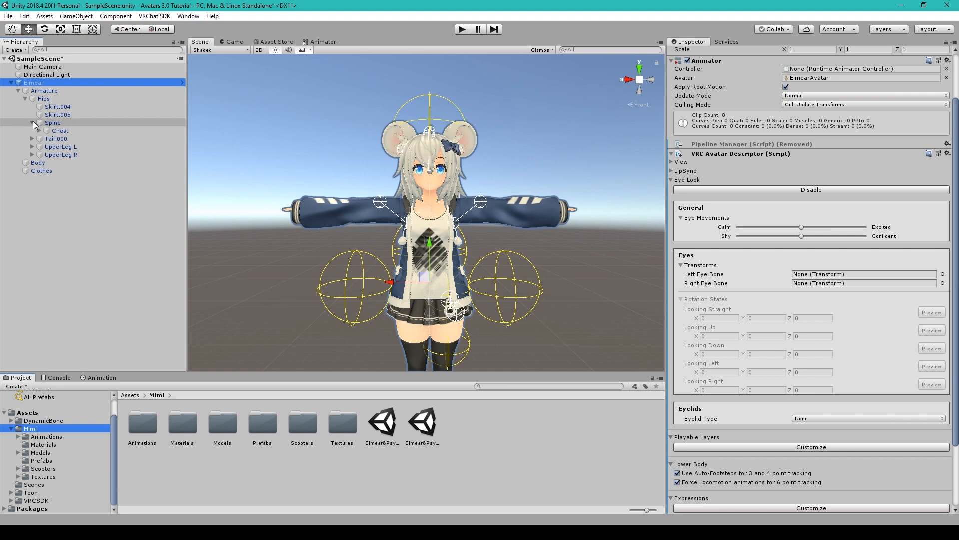
click(40, 131)
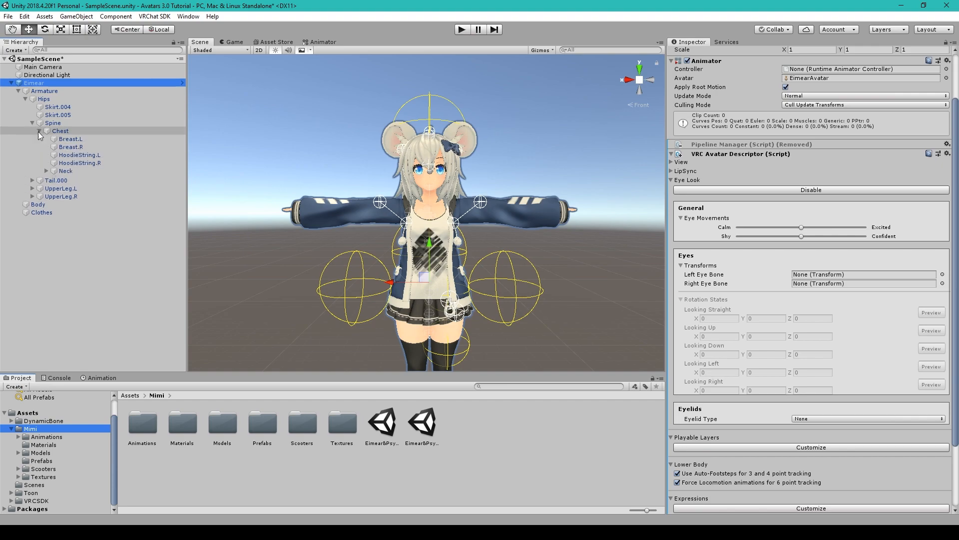
click(47, 171)
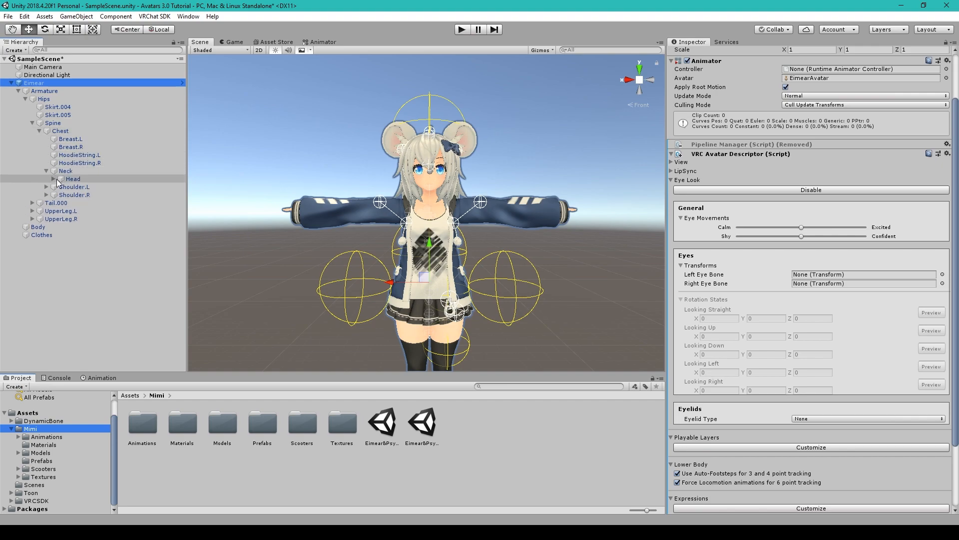
click(53, 179)
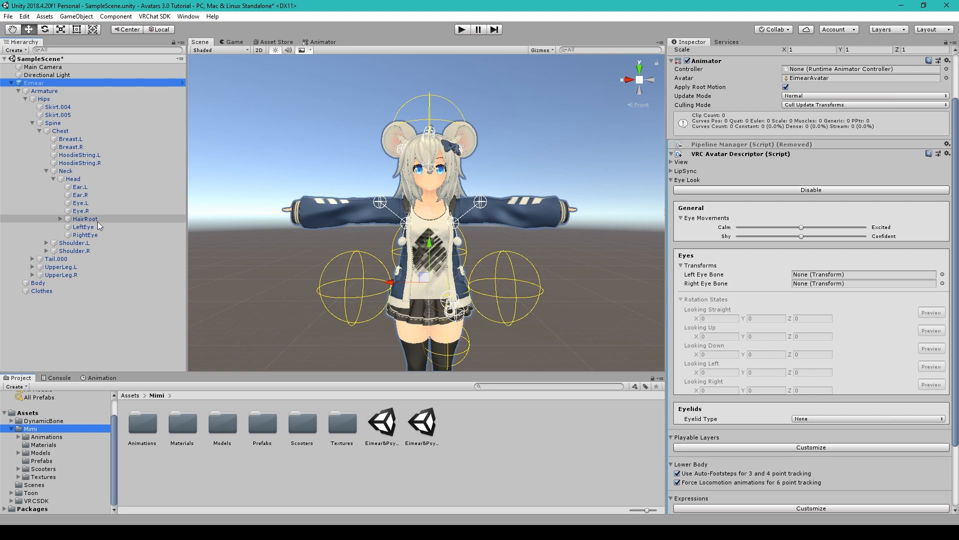
drag(80, 231, 809, 279)
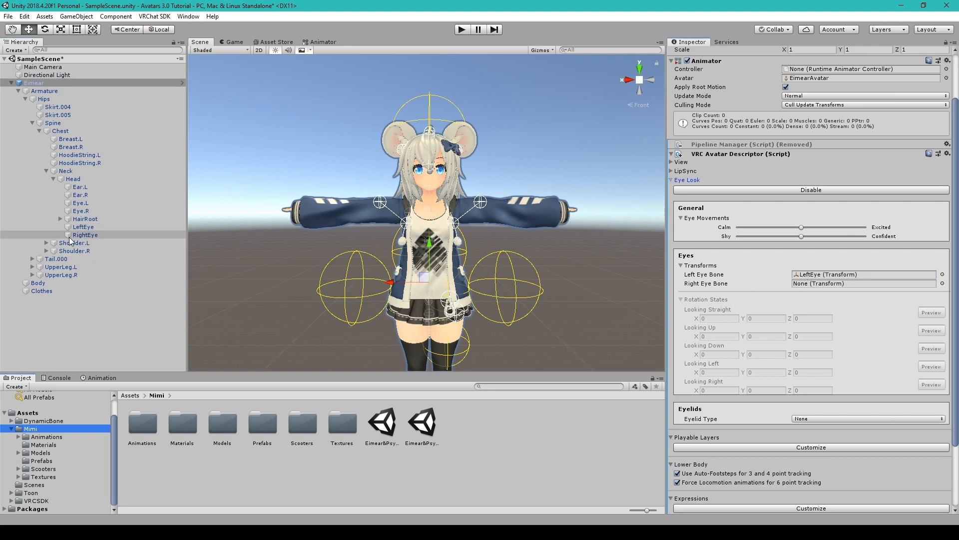
drag(83, 236, 811, 284)
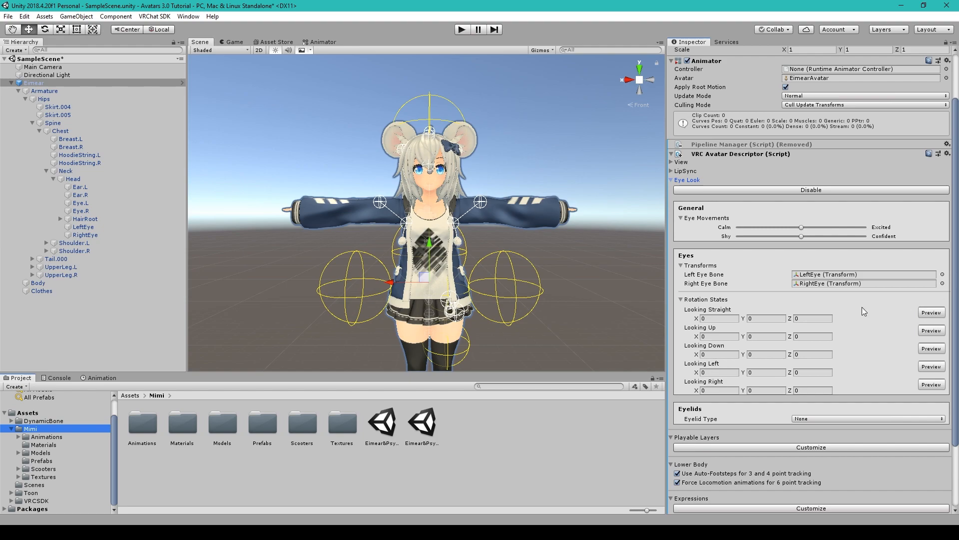
Try tilting the eyes in the Looking Straight preview, reset the X rotation to 0, and end the preview.
click(931, 314)
scroll(489, 153, up, 5)
scroll(487, 160, down, 4)
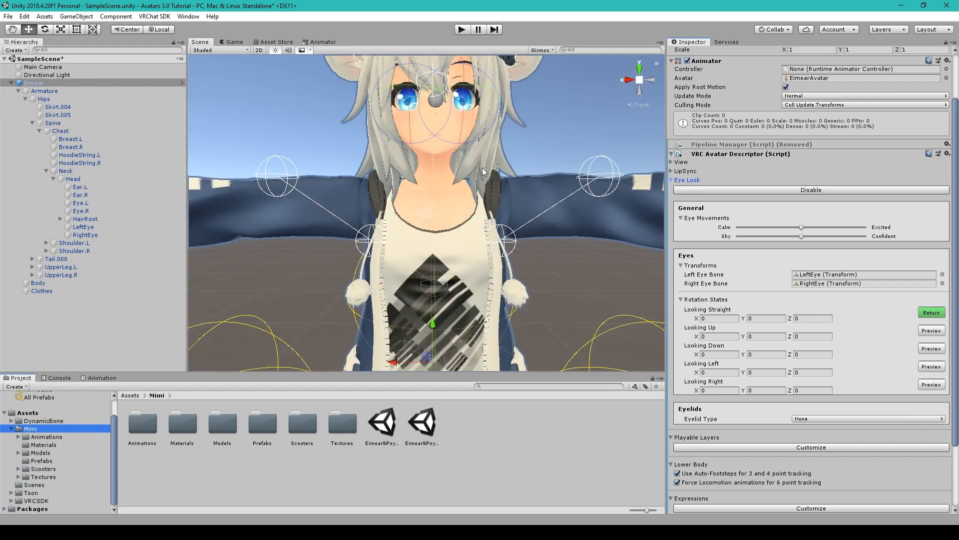
mouse_move(417, 152)
mouse_down()
mouse_move(421, 197)
mouse_move(431, 112)
mouse_move(439, 154)
mouse_move(417, 150)
mouse_move(424, 119)
mouse_move(427, 208)
mouse_move(427, 159)
mouse_up()
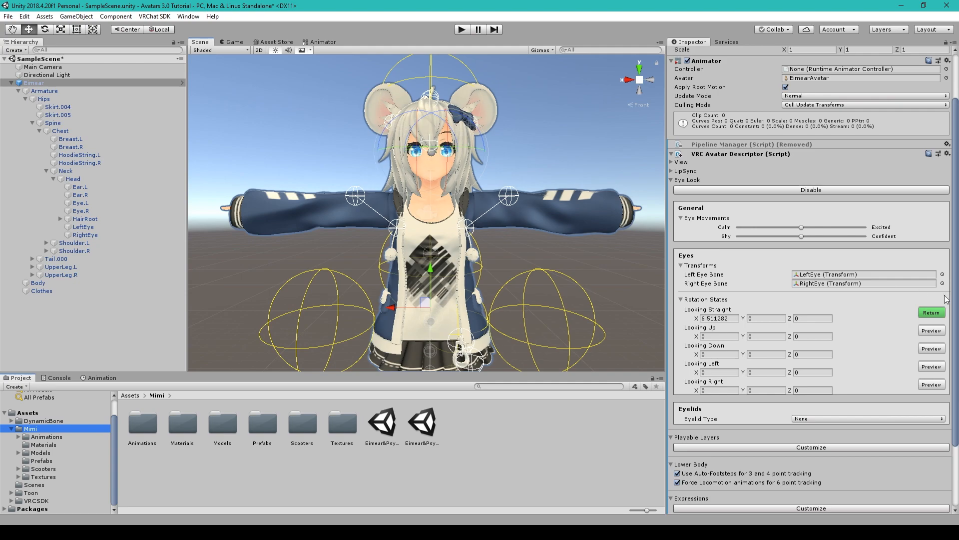
click(932, 312)
click(727, 318)
text(0)
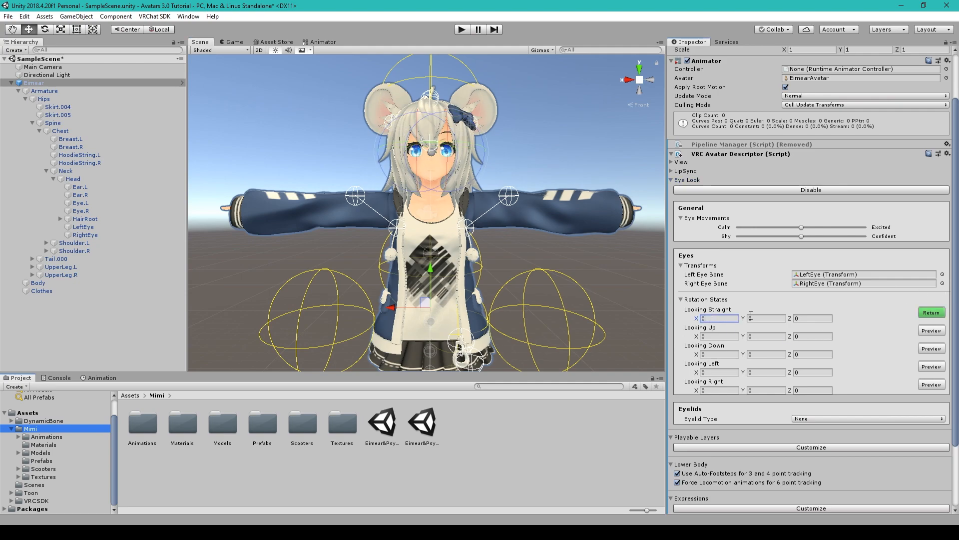
click(933, 313)
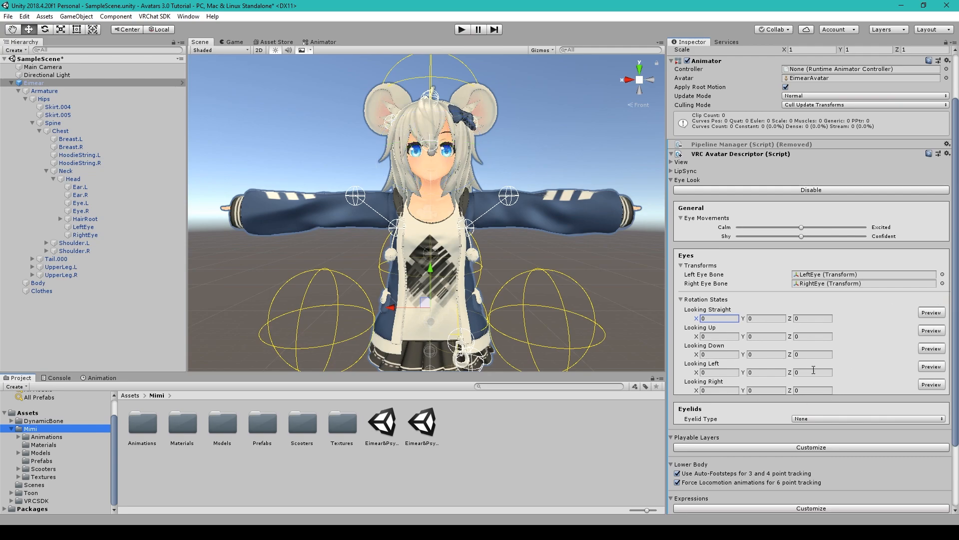
Set the Eyelid Type to Blendshapes and assign Eimear's Body mesh as the eyelids mesh.
scroll(710, 360, down, 3)
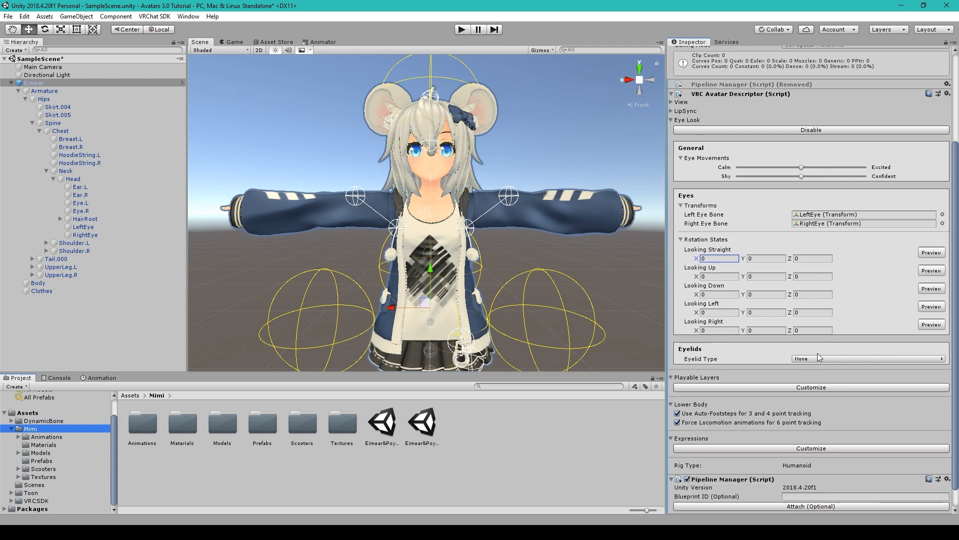
click(802, 359)
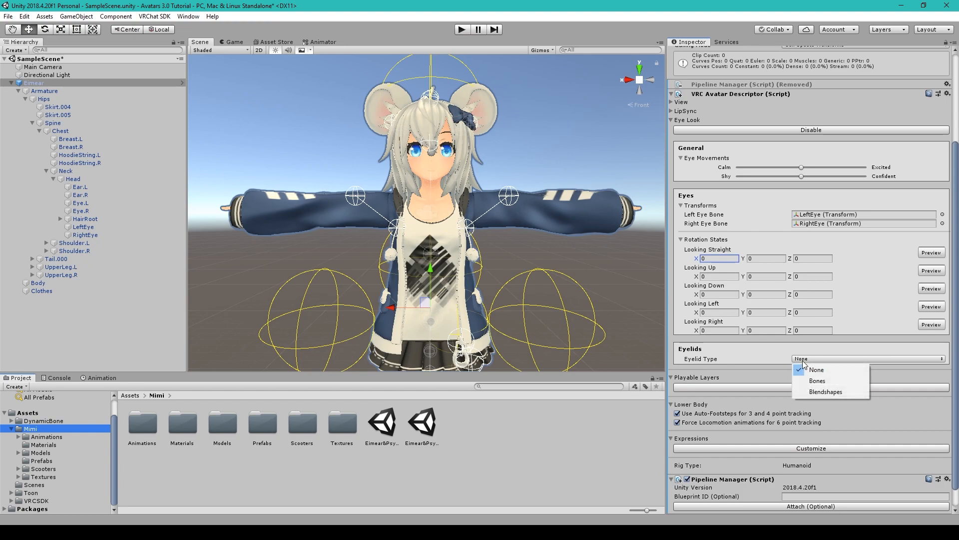
click(815, 393)
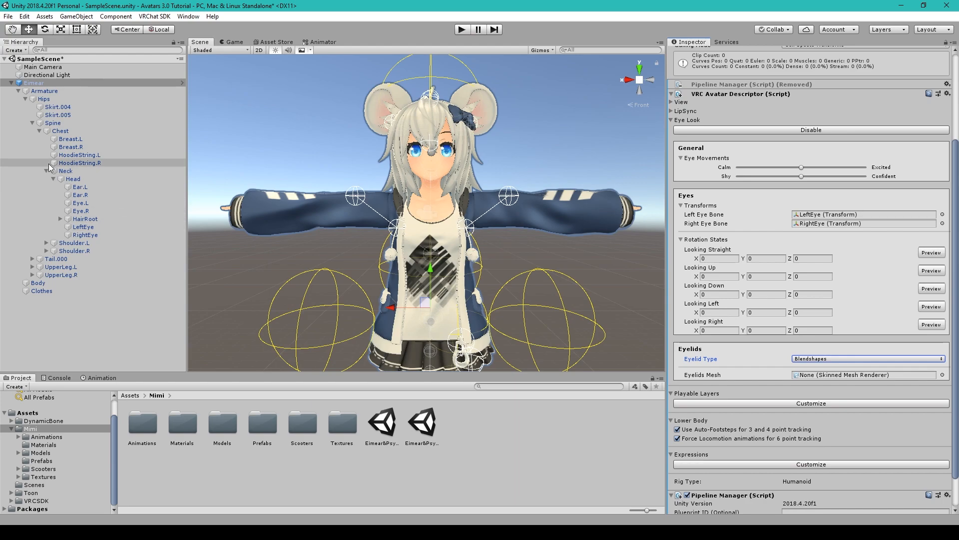
drag(36, 282, 821, 384)
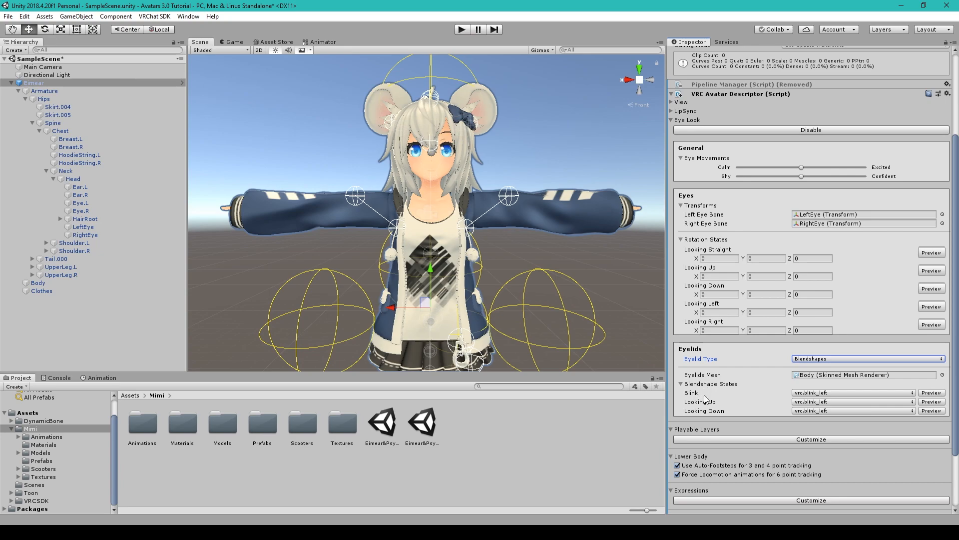
Set the eyelids' Blink state to the Blink blendshape of the Body mesh.
click(818, 393)
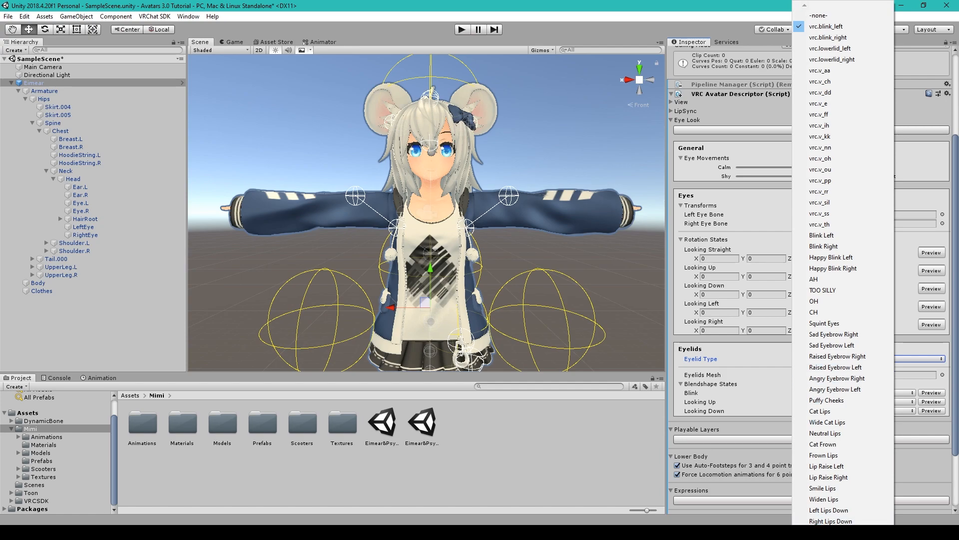
scroll(830, 520, down, 3)
scroll(843, 520, down, 8)
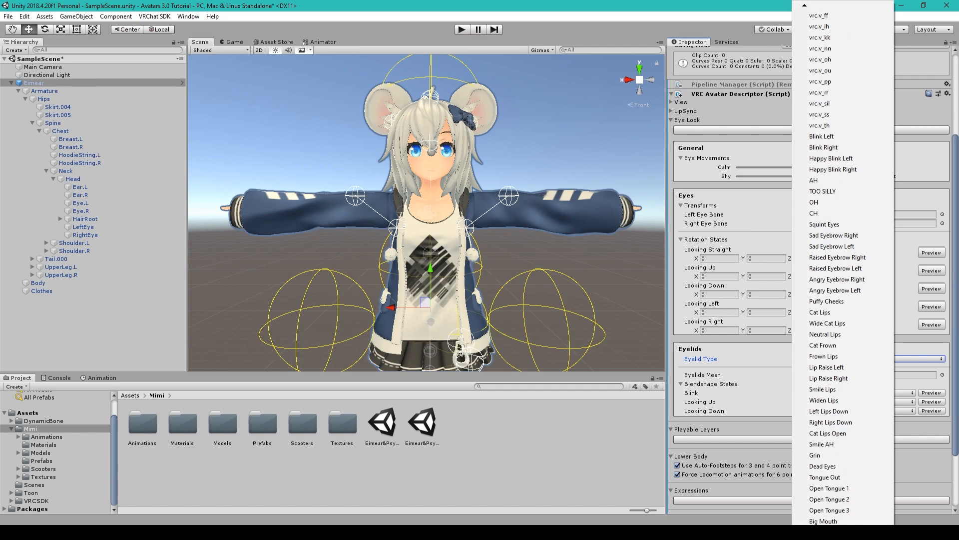
scroll(843, 520, down, 10)
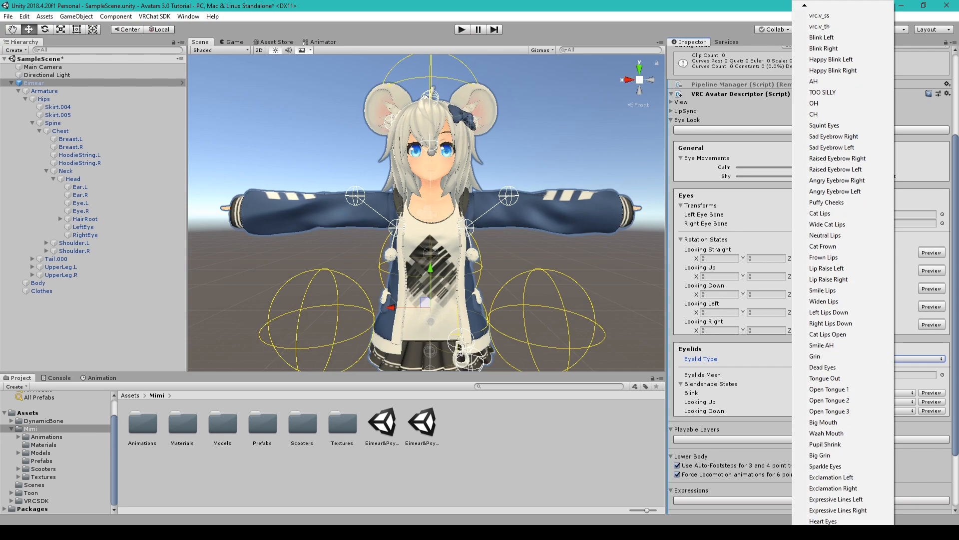
scroll(843, 520, down, 9)
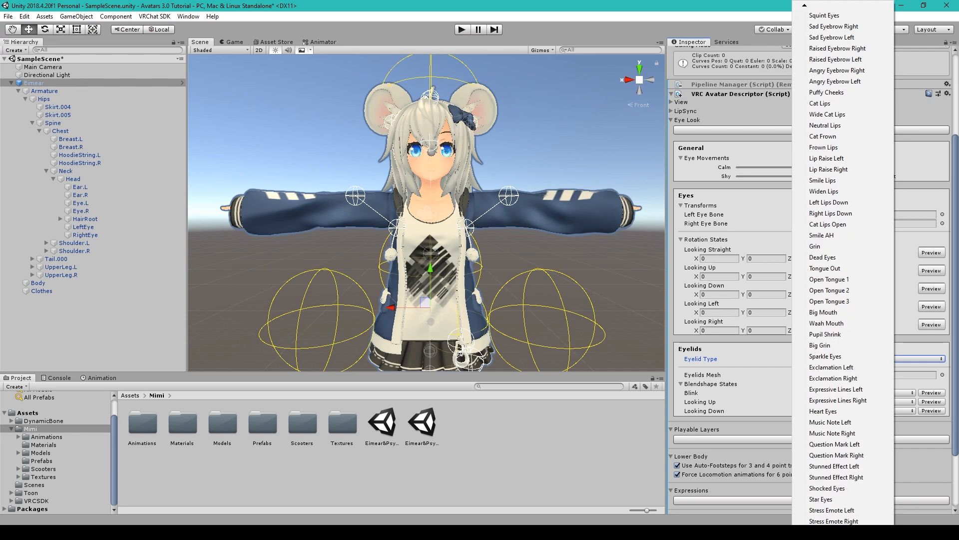
scroll(843, 520, down, 3)
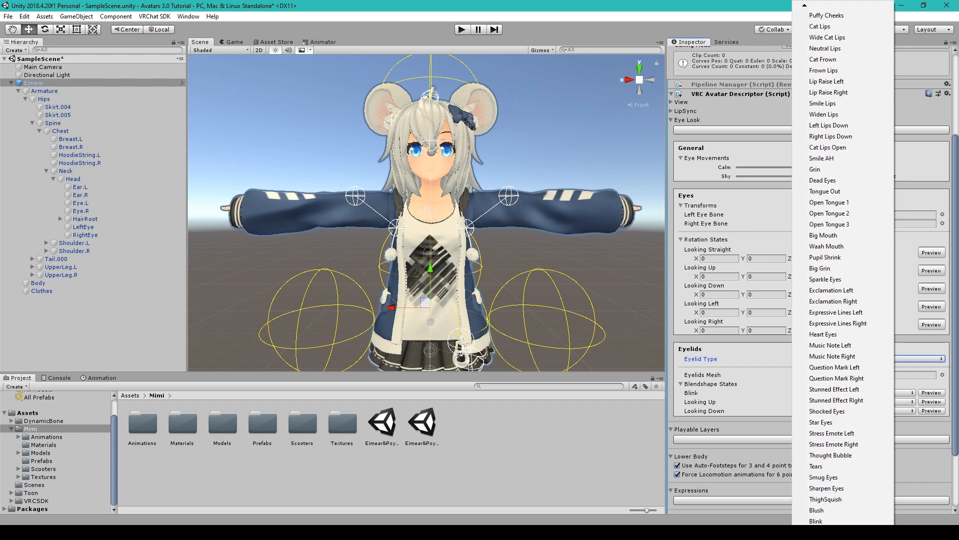
click(817, 521)
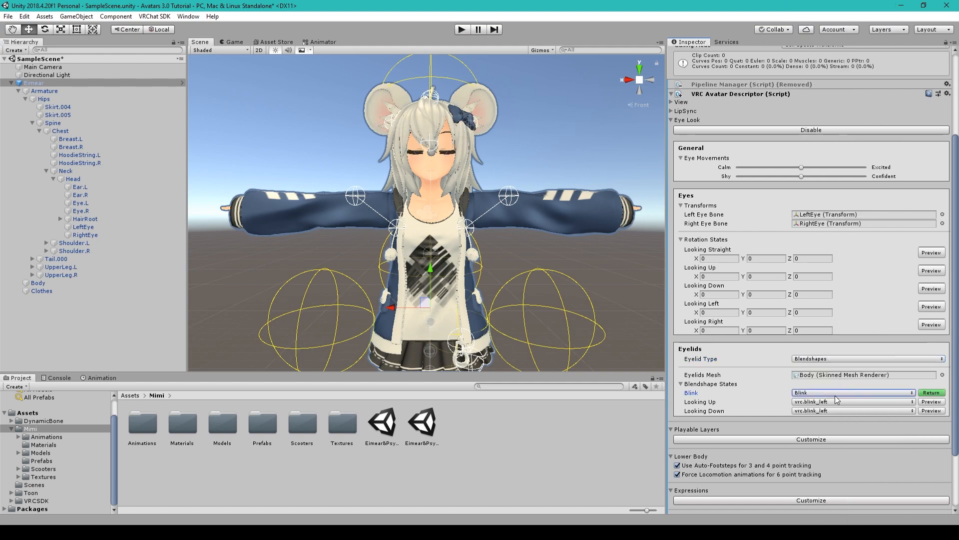
Toggle the eyelids' Blink preview repeatedly to check the blink, leaving the preview off.
click(940, 393)
click(932, 392)
click(932, 393)
click(940, 393)
click(939, 394)
click(940, 393)
click(939, 393)
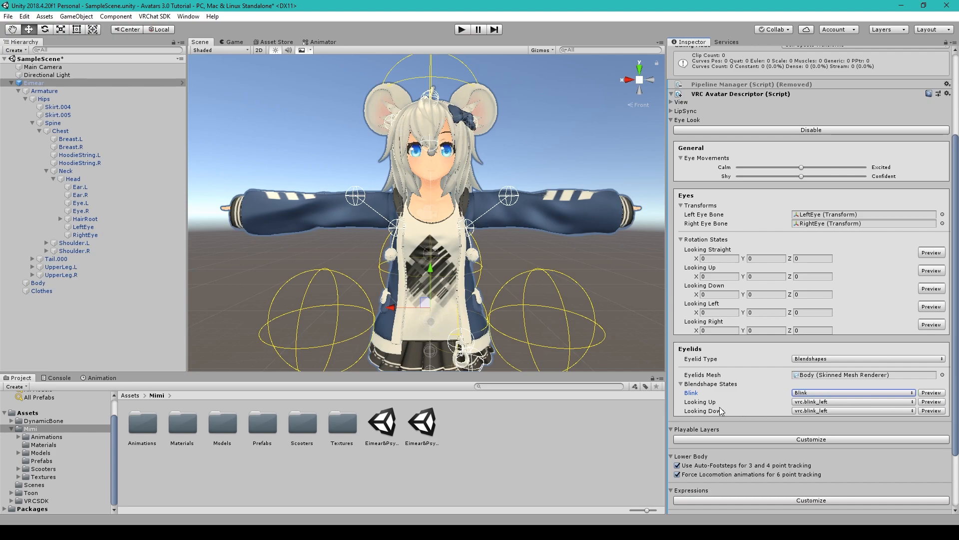
Set the eyelids' Looking Up and Looking Down states to -none-, end the preview, and collapse the Eye Look settings.
click(824, 402)
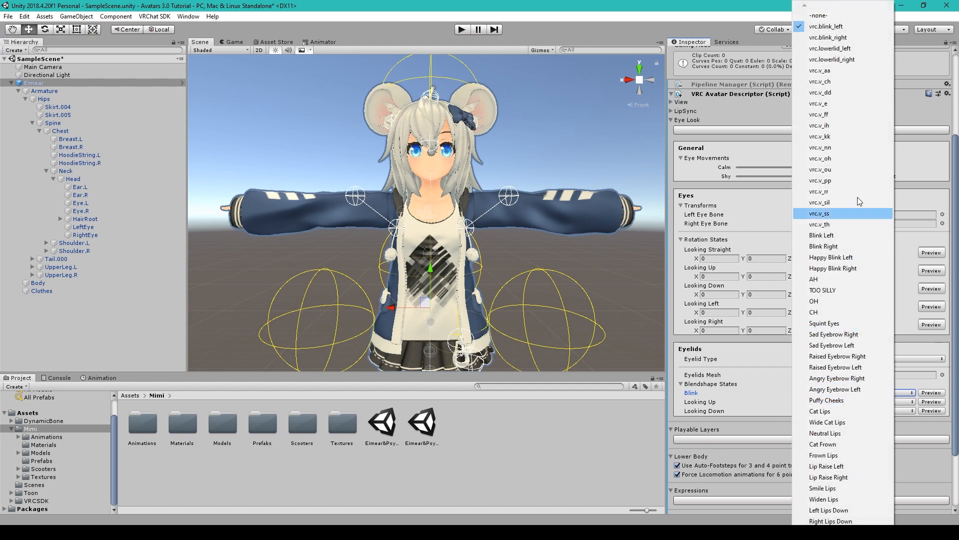
click(819, 16)
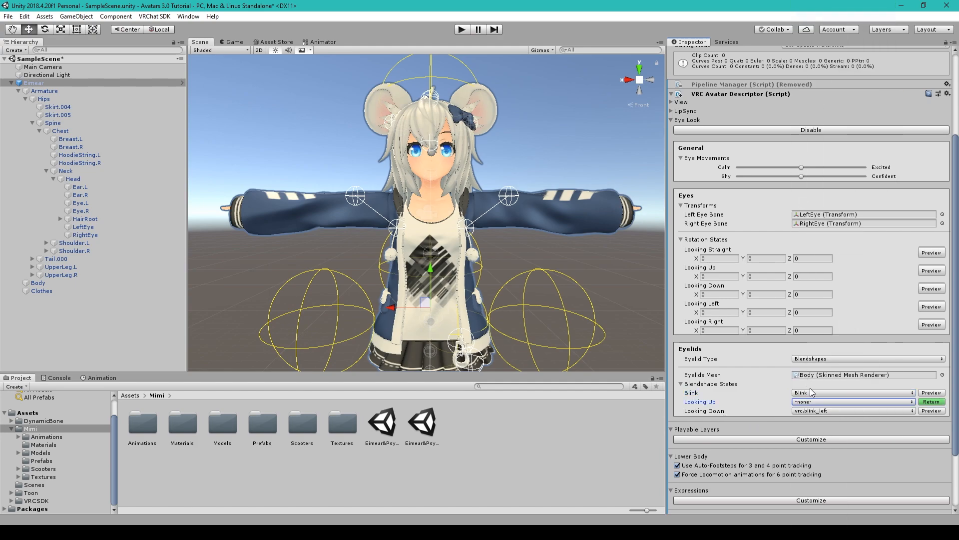
click(809, 411)
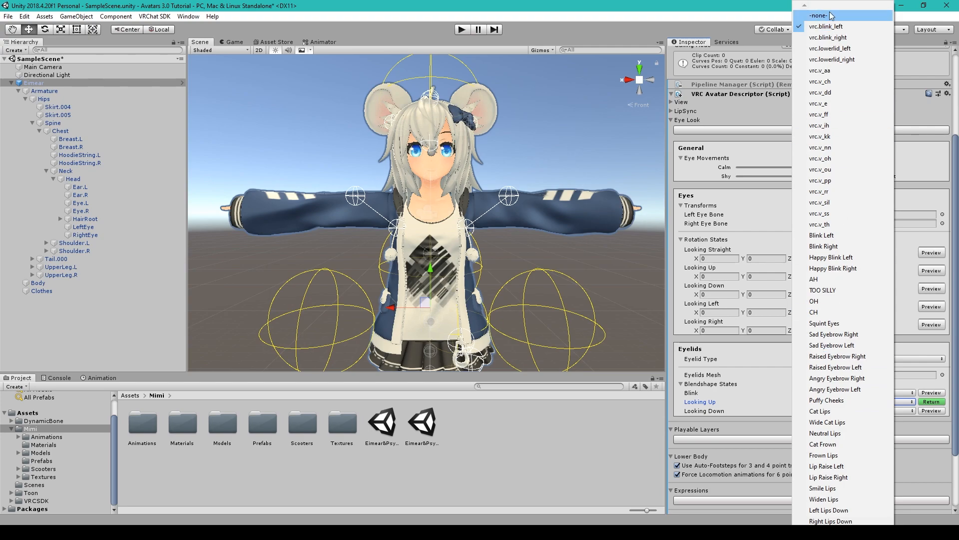
click(831, 16)
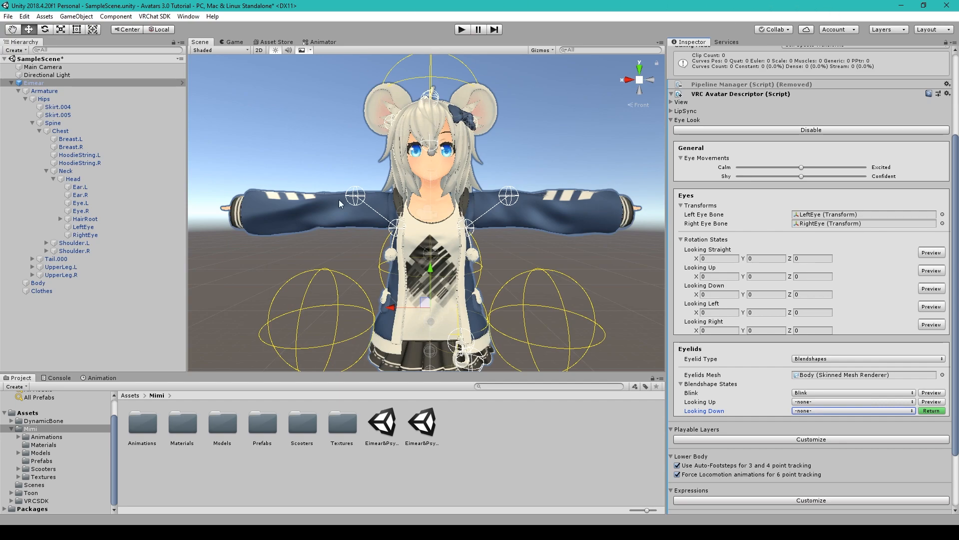
click(936, 412)
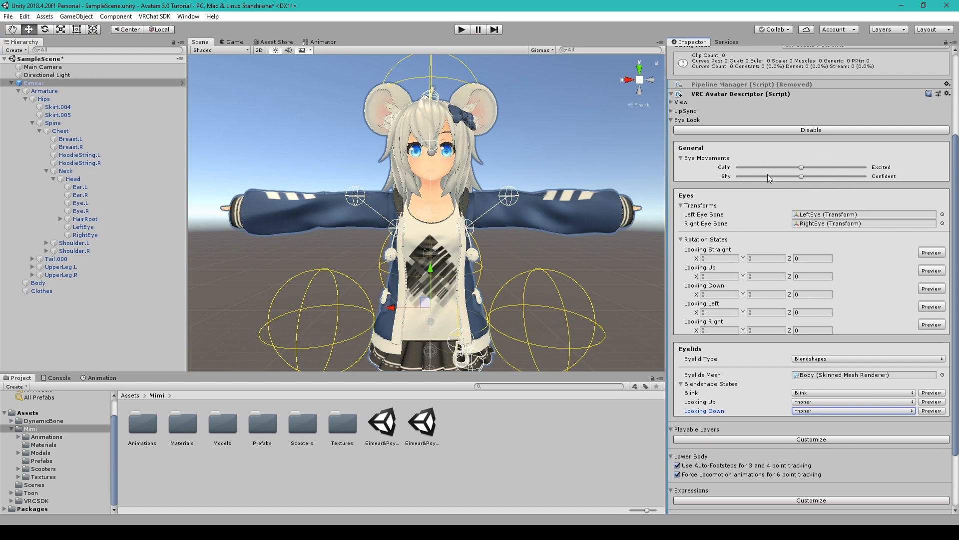
click(672, 120)
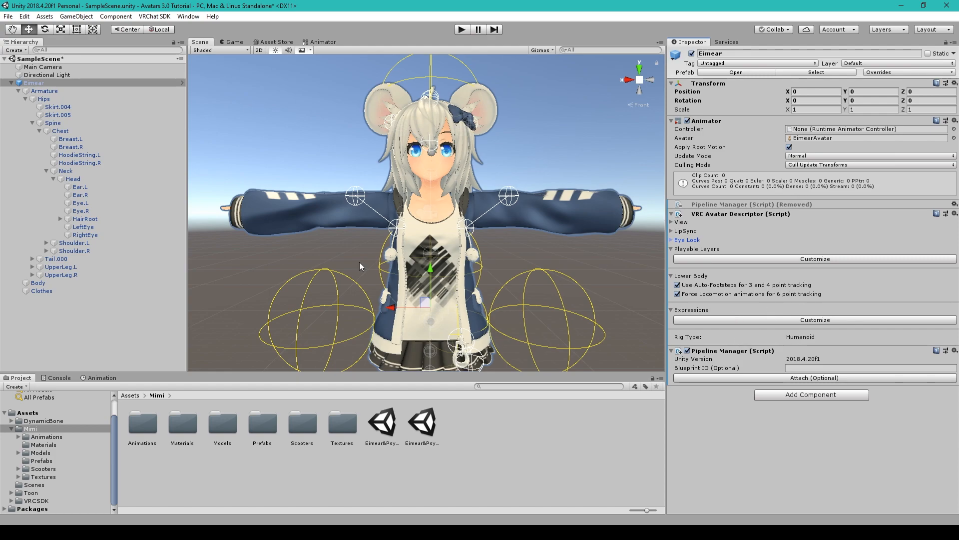
Review Eimear's validation messages and build options in the VRChat SDK builder, and close the SDK window.
scroll(360, 264, down, 5)
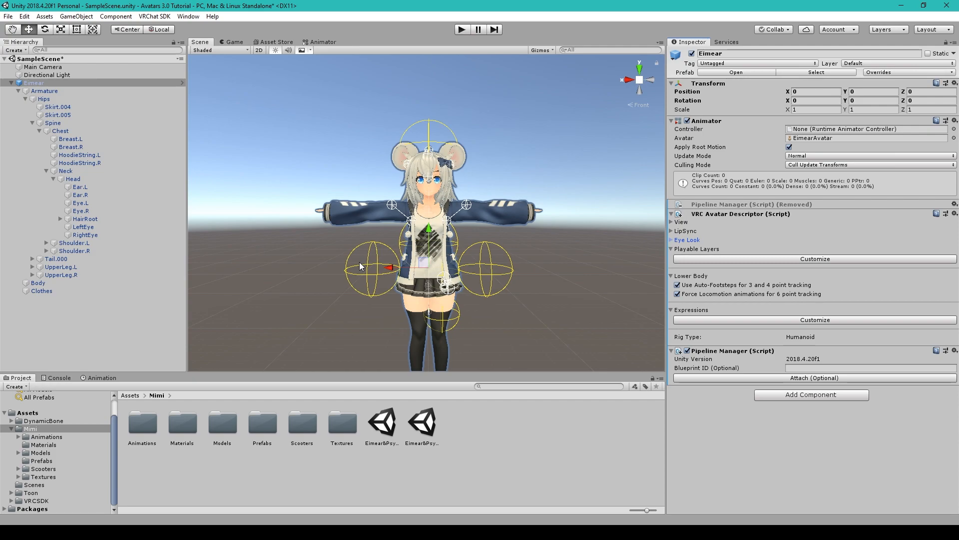
scroll(359, 262, up, 4)
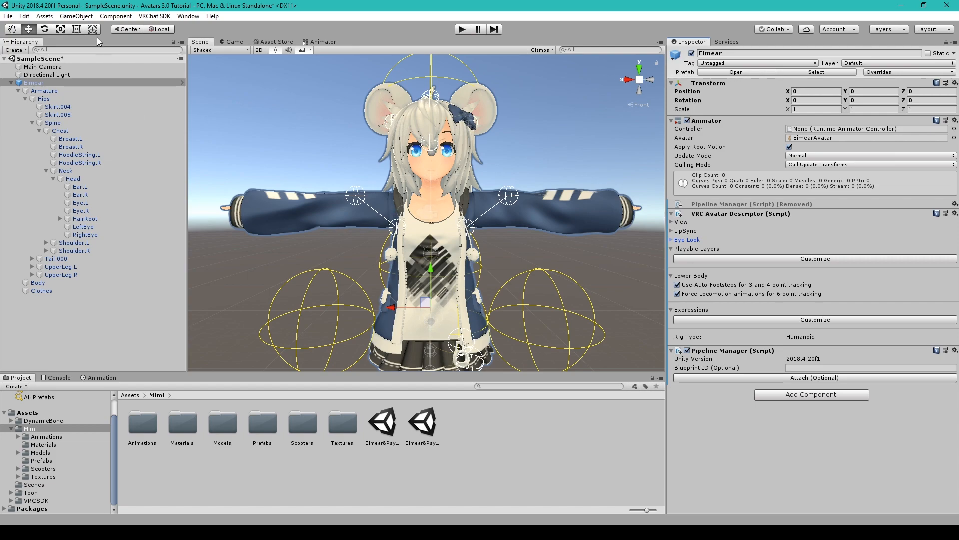
click(157, 16)
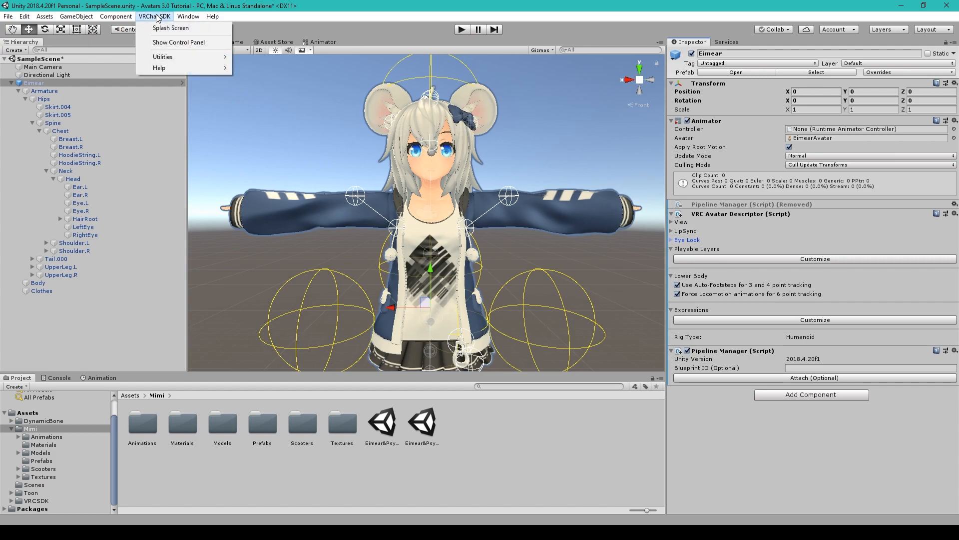
click(167, 46)
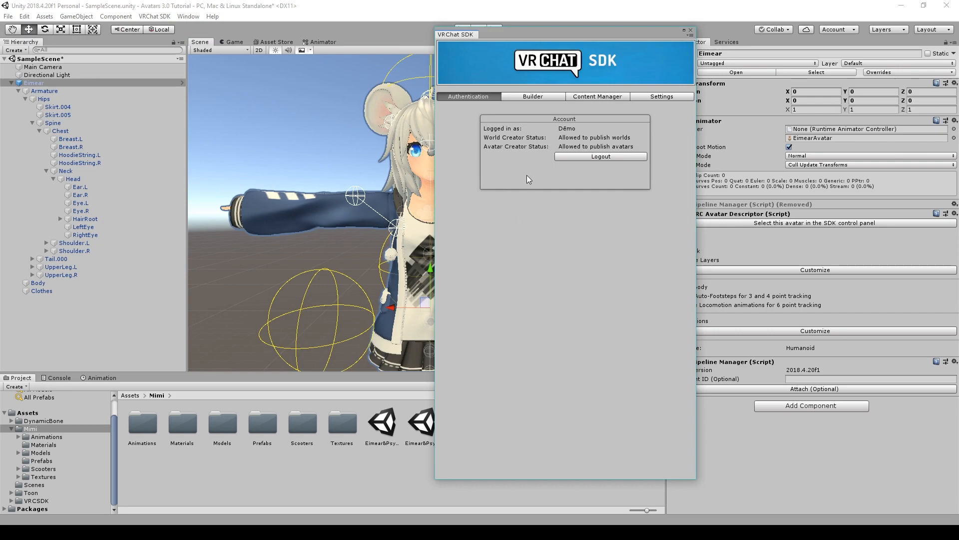
click(532, 99)
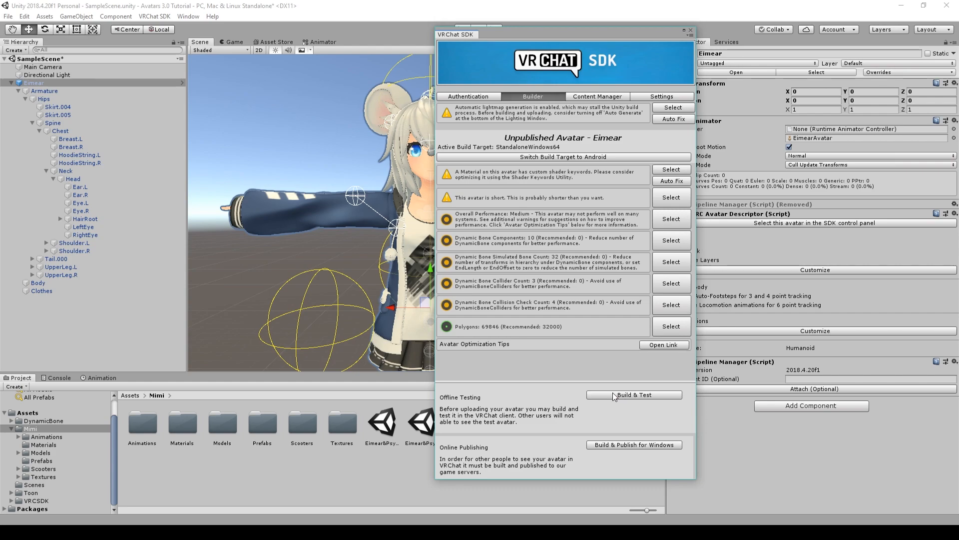
click(691, 30)
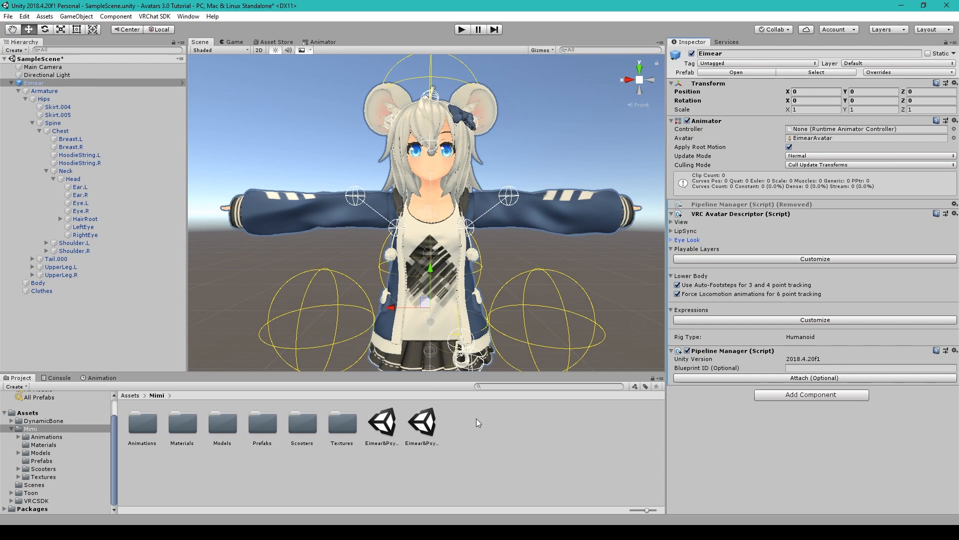